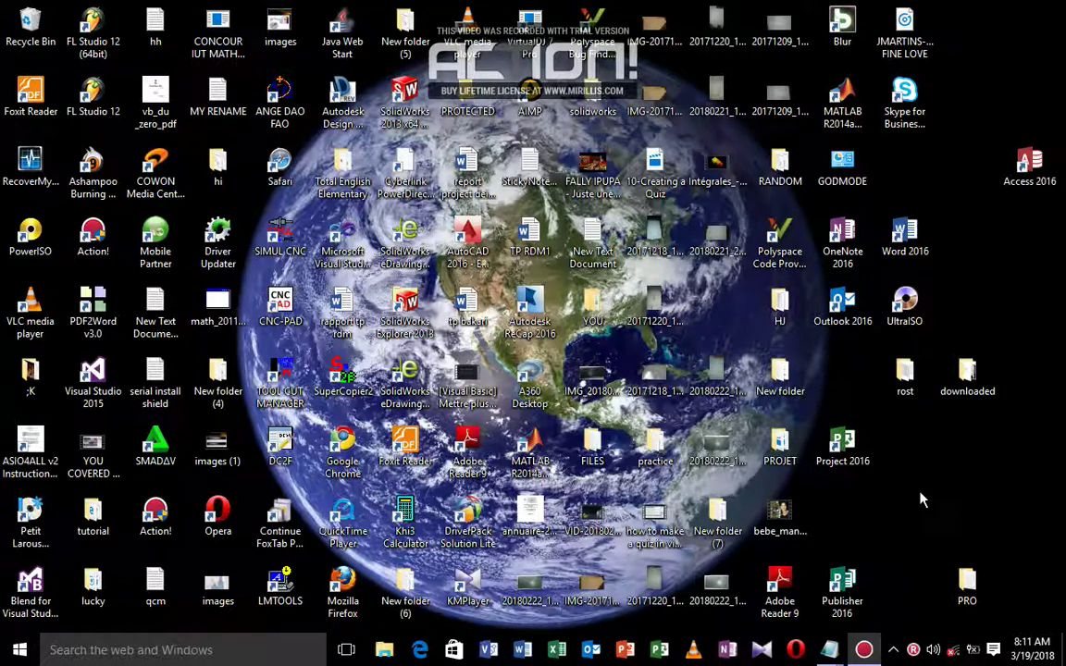
Step: Open the PRO folder from the desktop and maximize its Explorer window
double_click(967, 581)
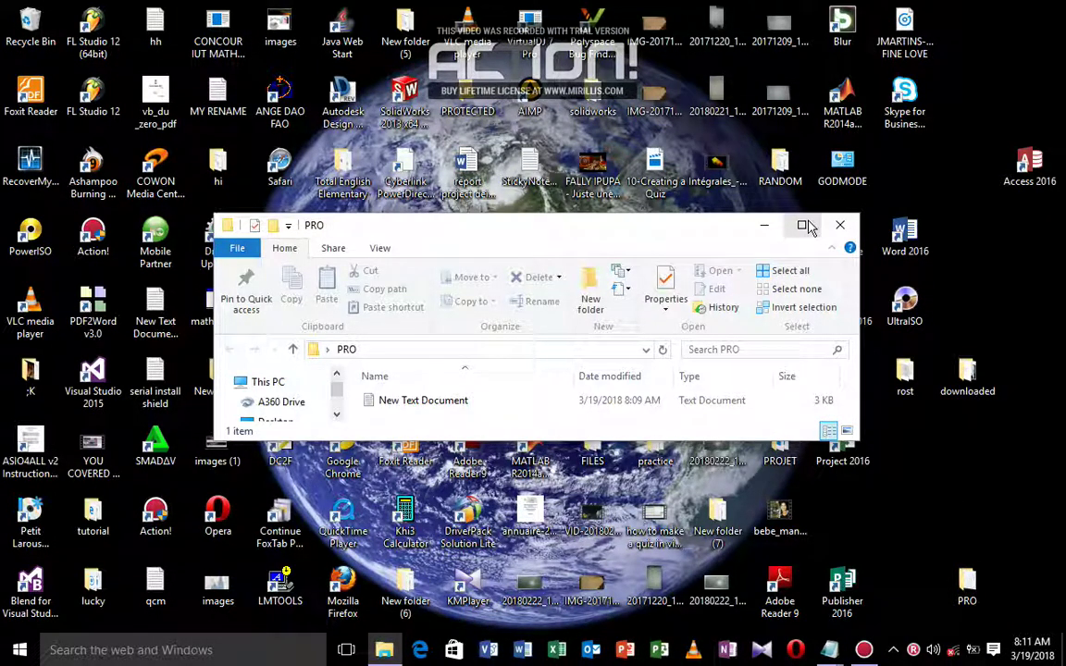
left_click(801, 224)
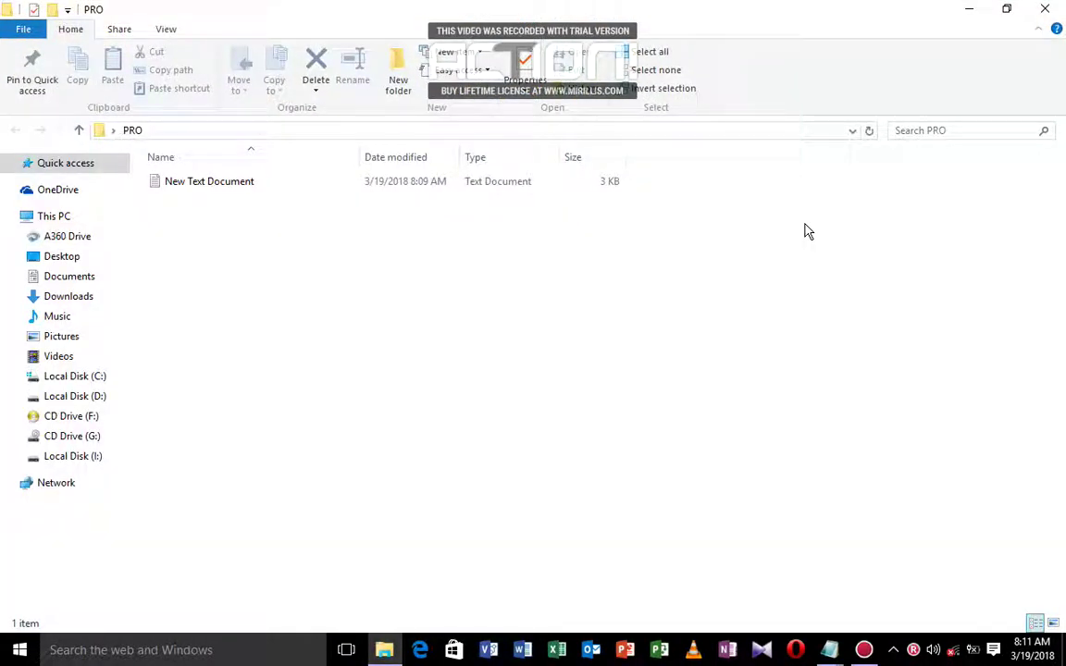
double_click(208, 183)
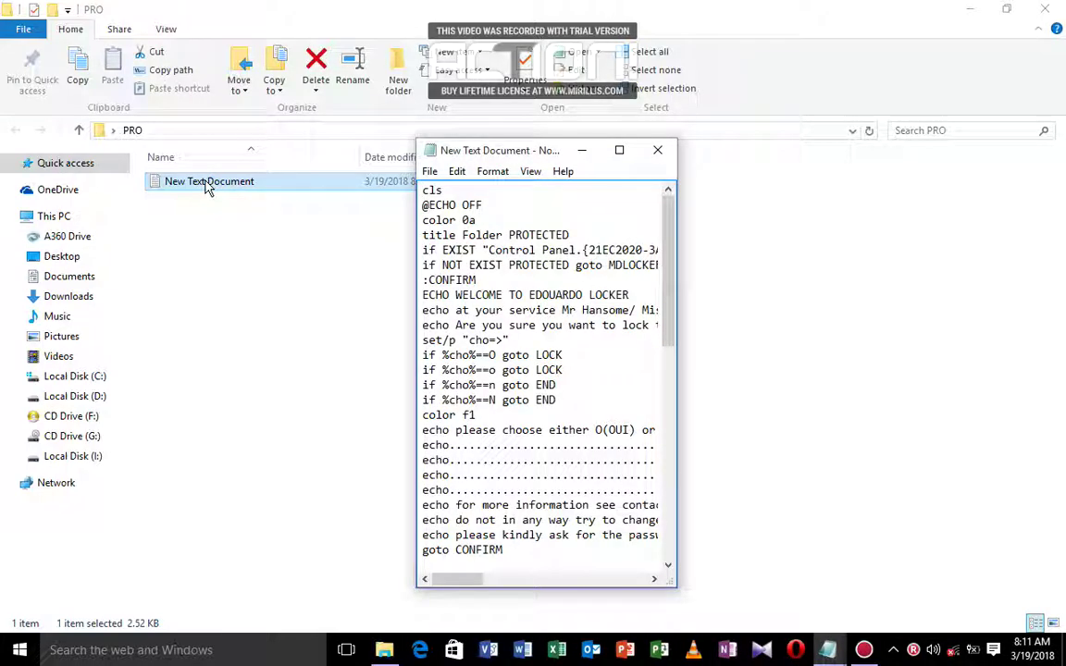
left_click(620, 152)
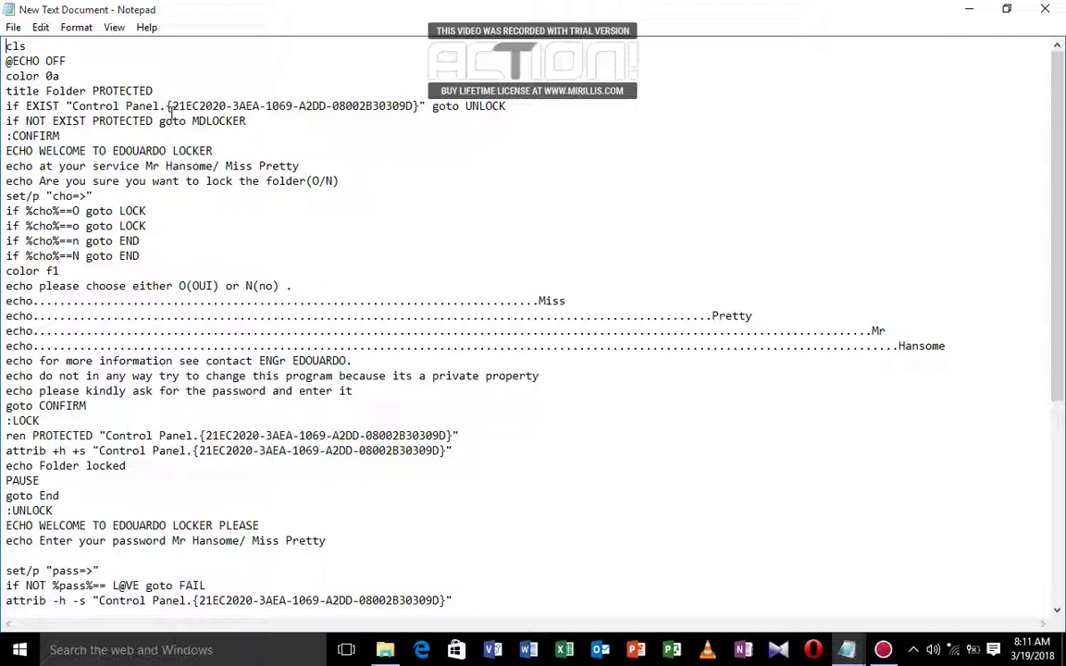
double_click(7, 44)
left_click(47, 43)
left_click_drag(68, 61, 6, 63)
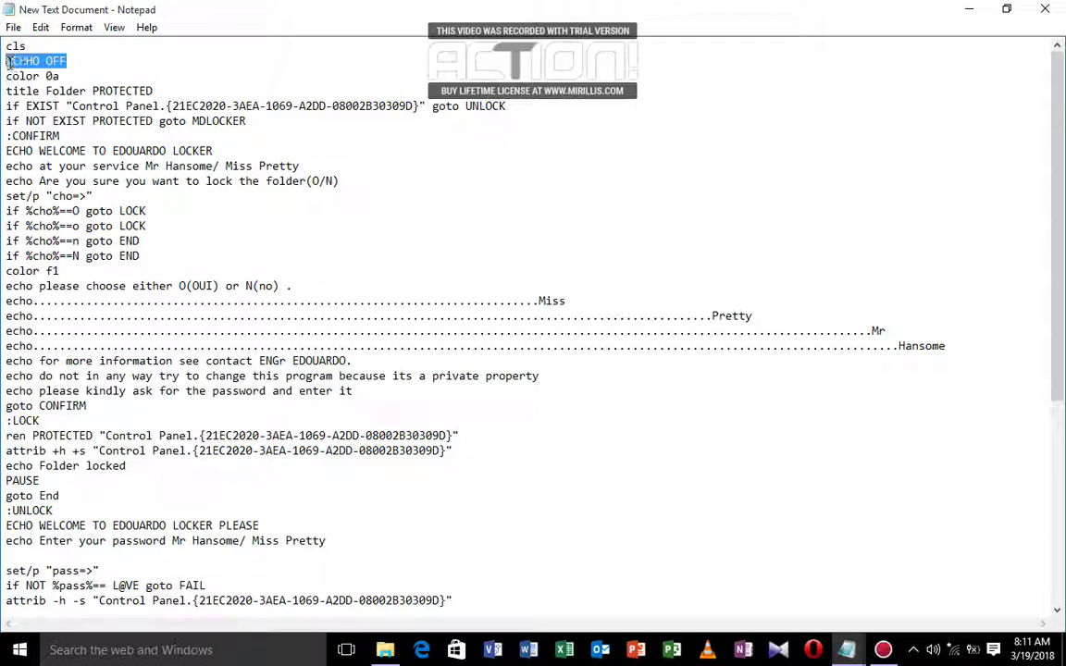
left_click(78, 58)
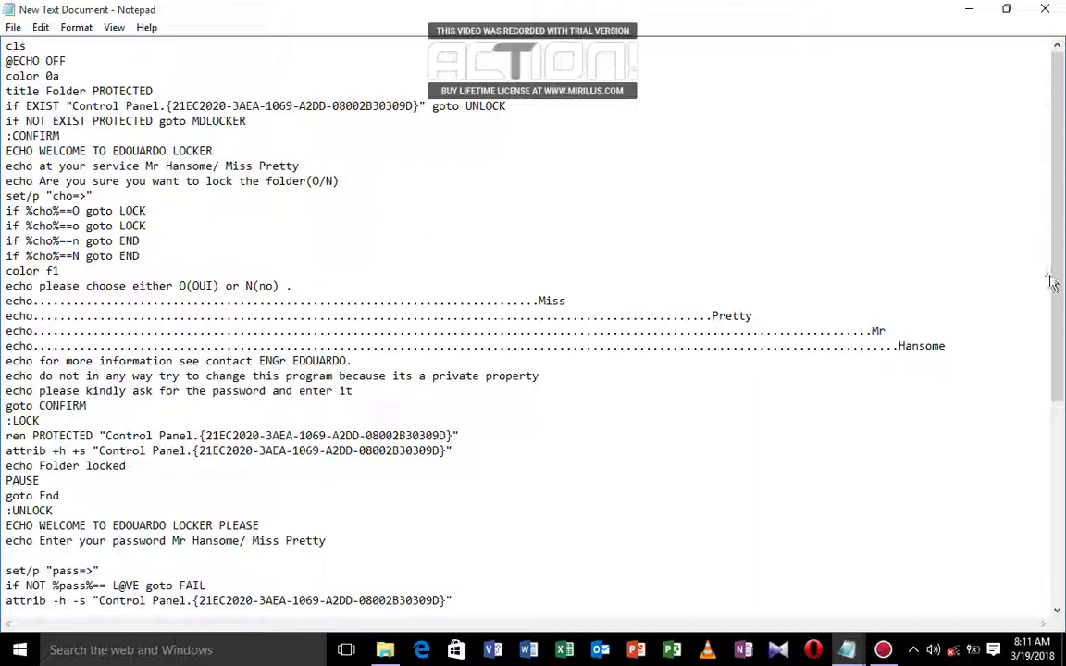
left_click_drag(1052, 282, 1063, 335)
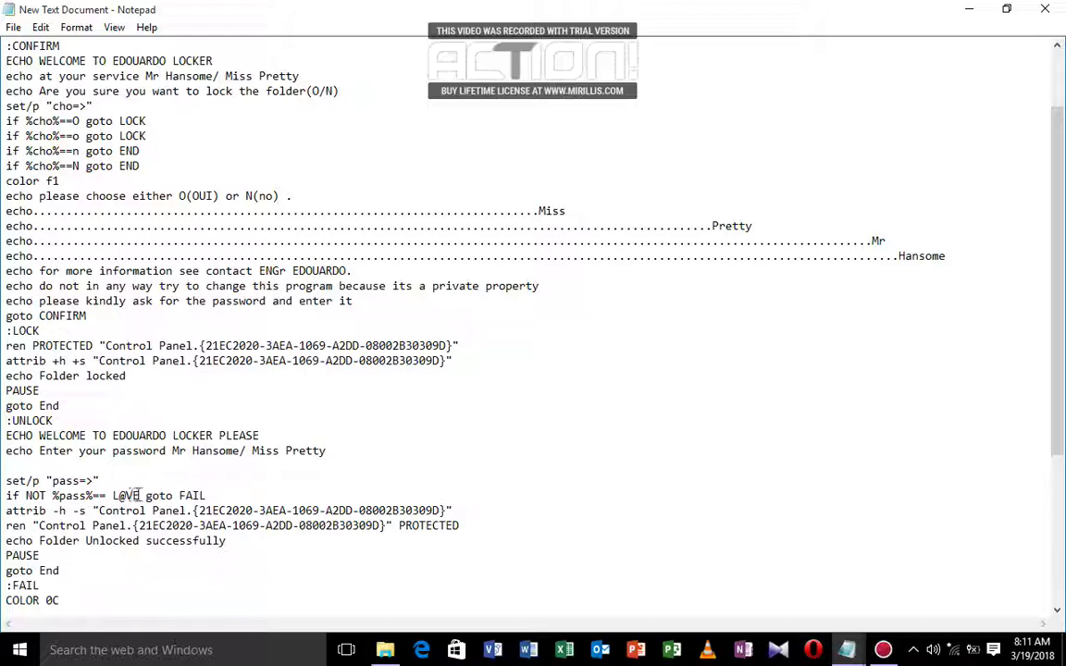
left_click_drag(139, 495, 111, 496)
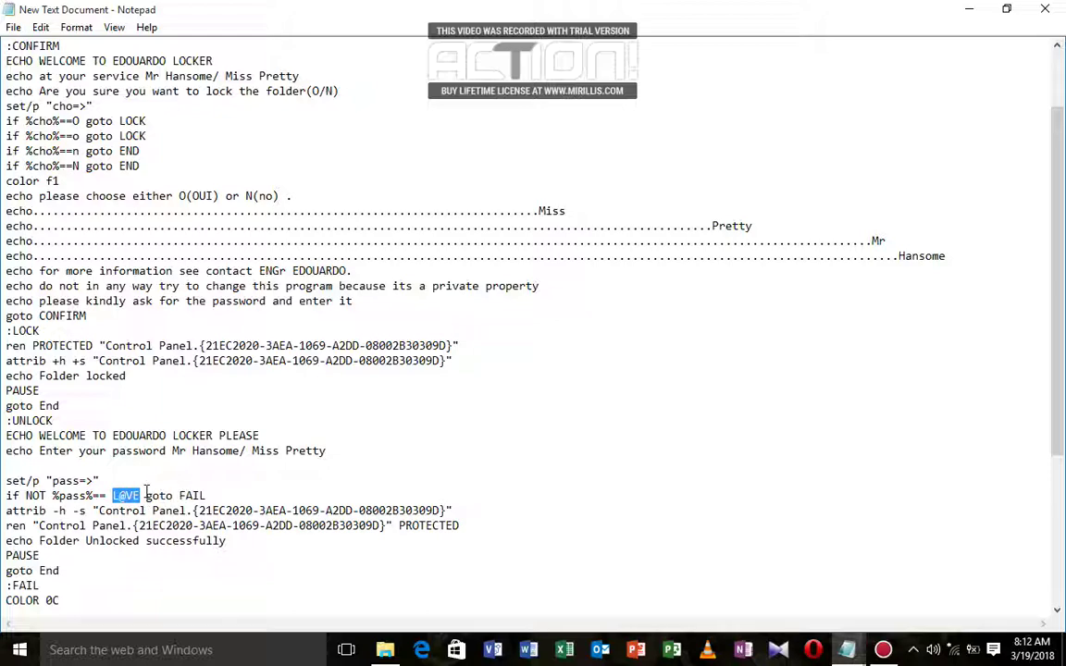
left_click(146, 491)
key("BackSpace")
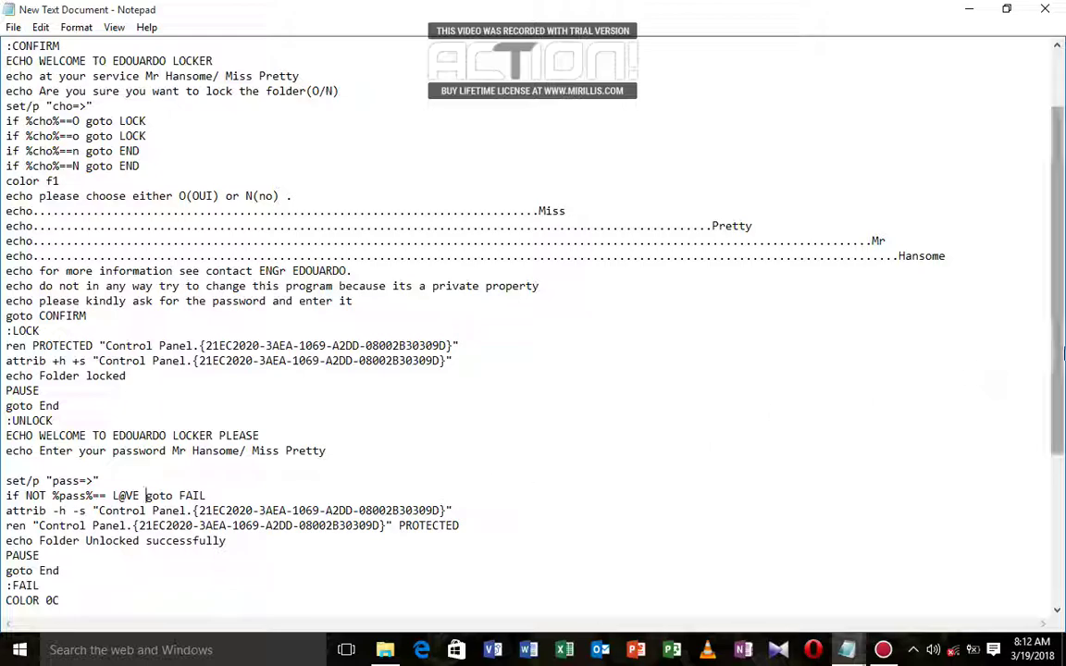
scroll(1060, 393, "down", 1)
left_click_drag(1062, 394, 1061, 445)
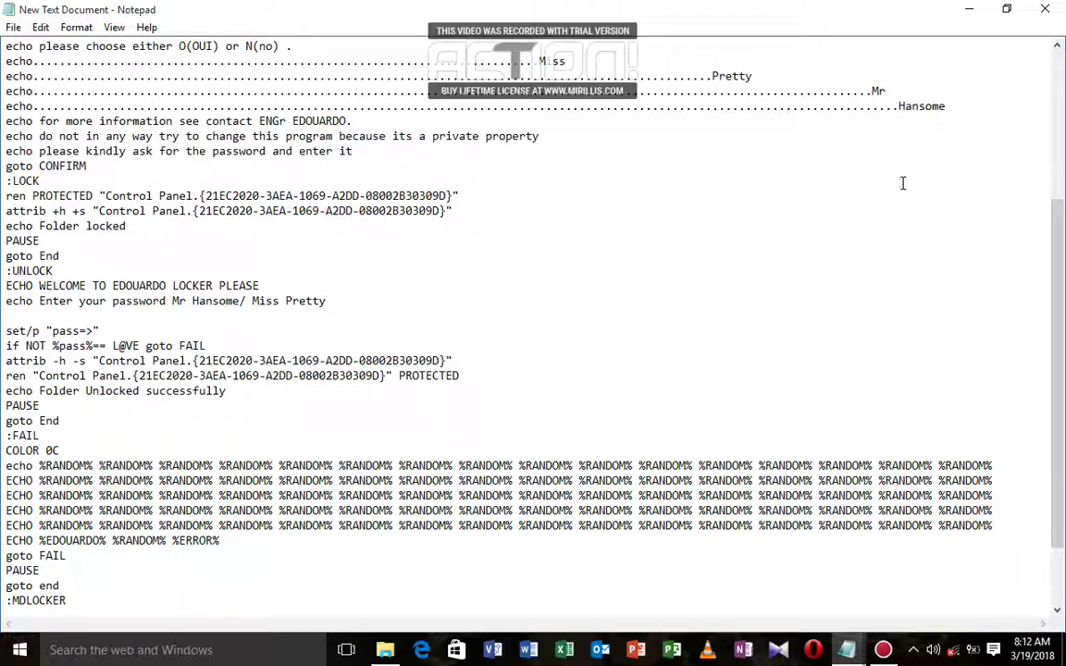
scroll(1062, 374, "down", 2)
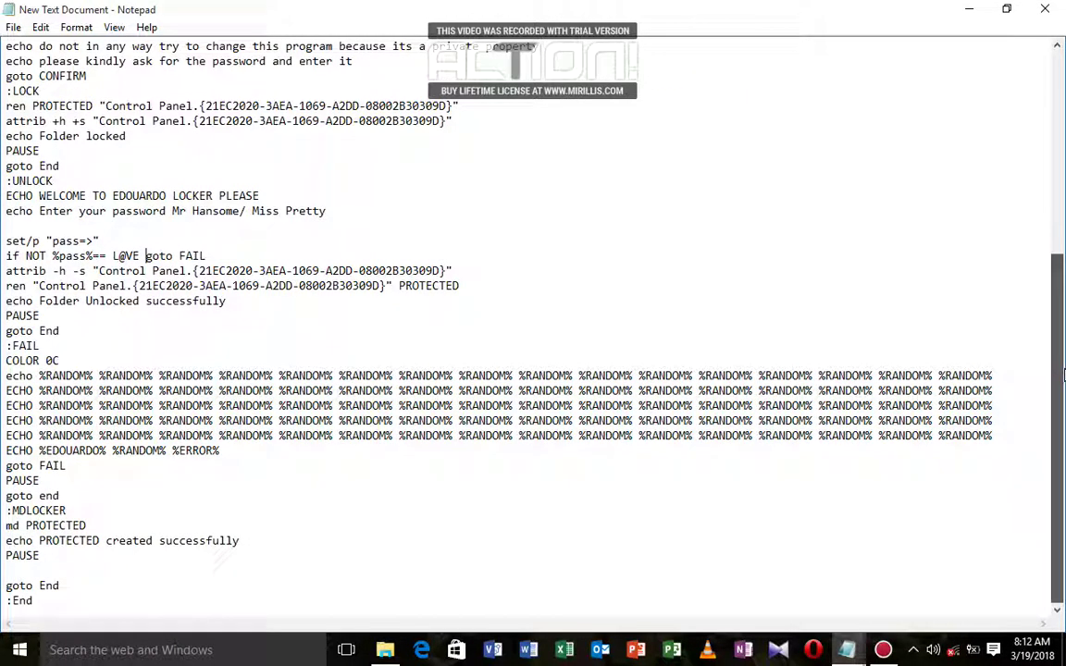
scroll(1062, 370, "up", 7)
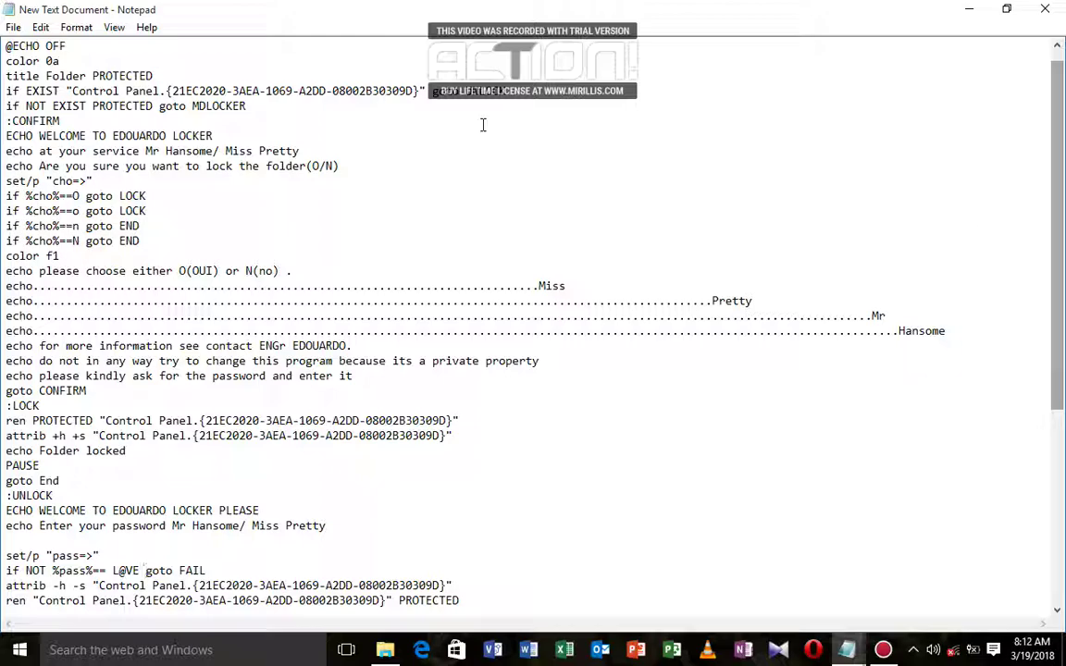
left_click(12, 28)
Step: Save the script as New Text Document.BAT with Save as type set to All Files
left_click(73, 103)
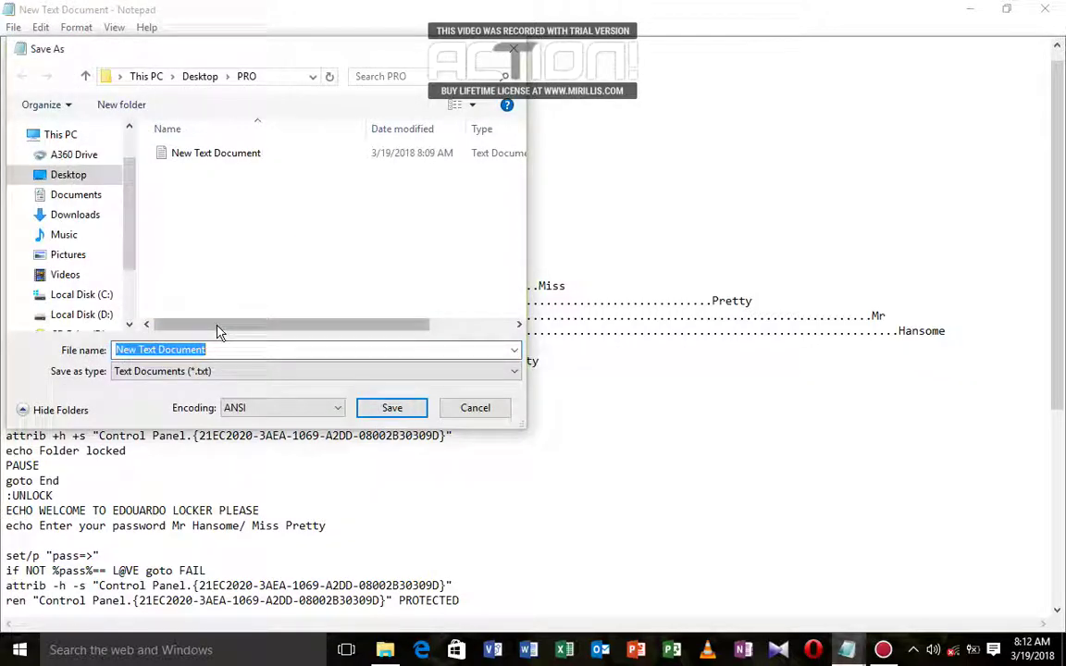
left_click(218, 349)
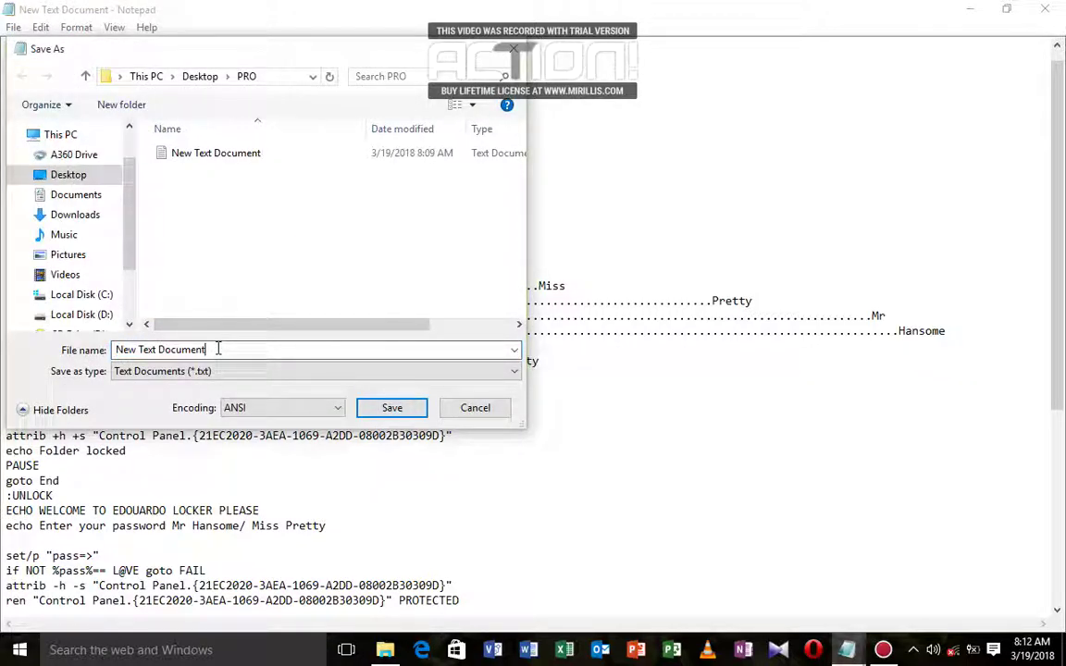
type(".BAT")
left_click(189, 370)
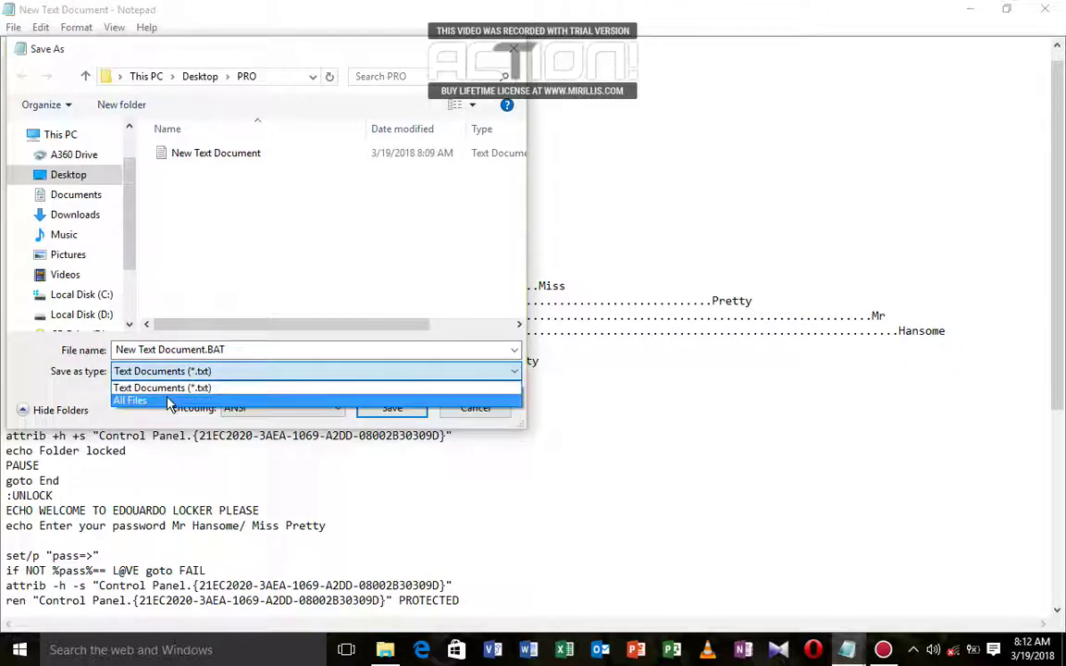
left_click(170, 402)
left_click(392, 408)
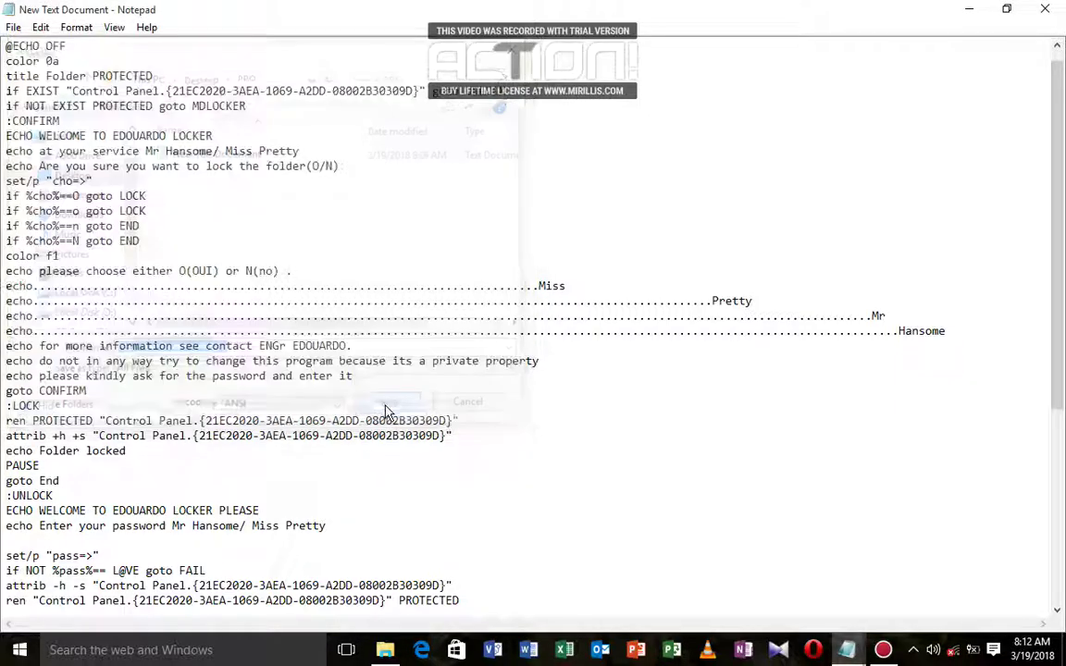
double_click(740, 9)
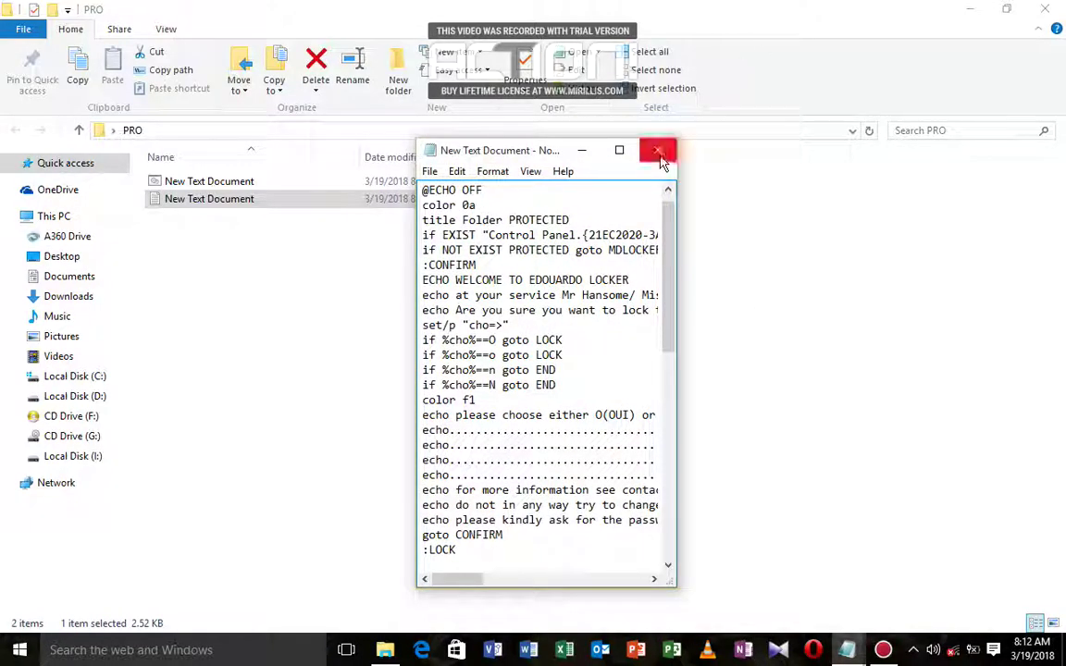
Step: Close Notepad and delete the original New Text Document text file from PRO
left_click(664, 150)
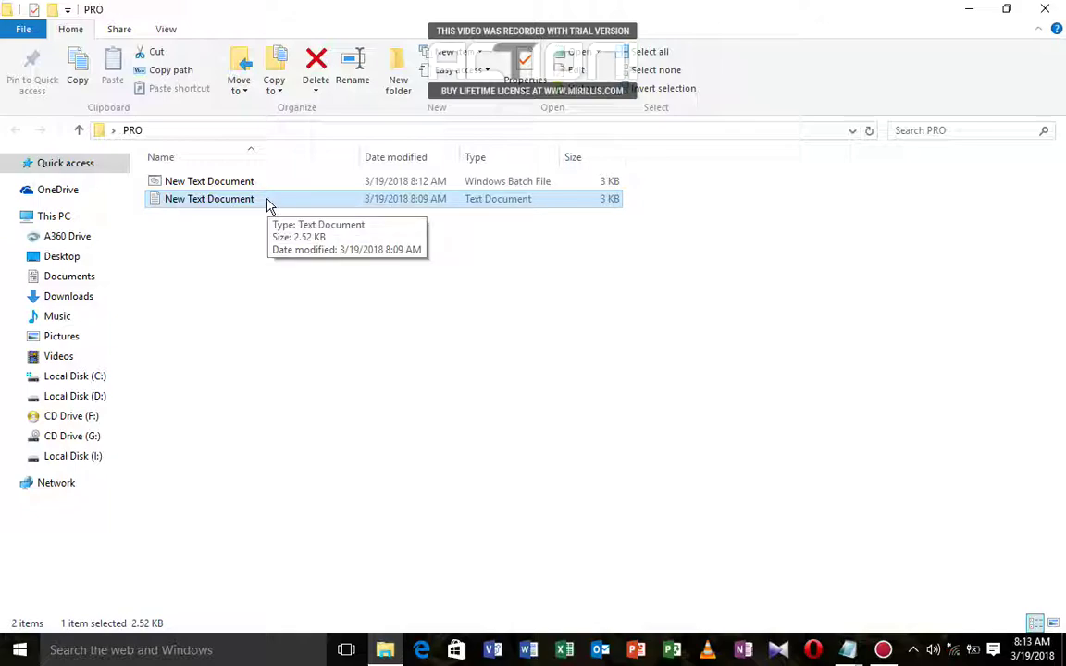
key("F2")
key("BackSpace")
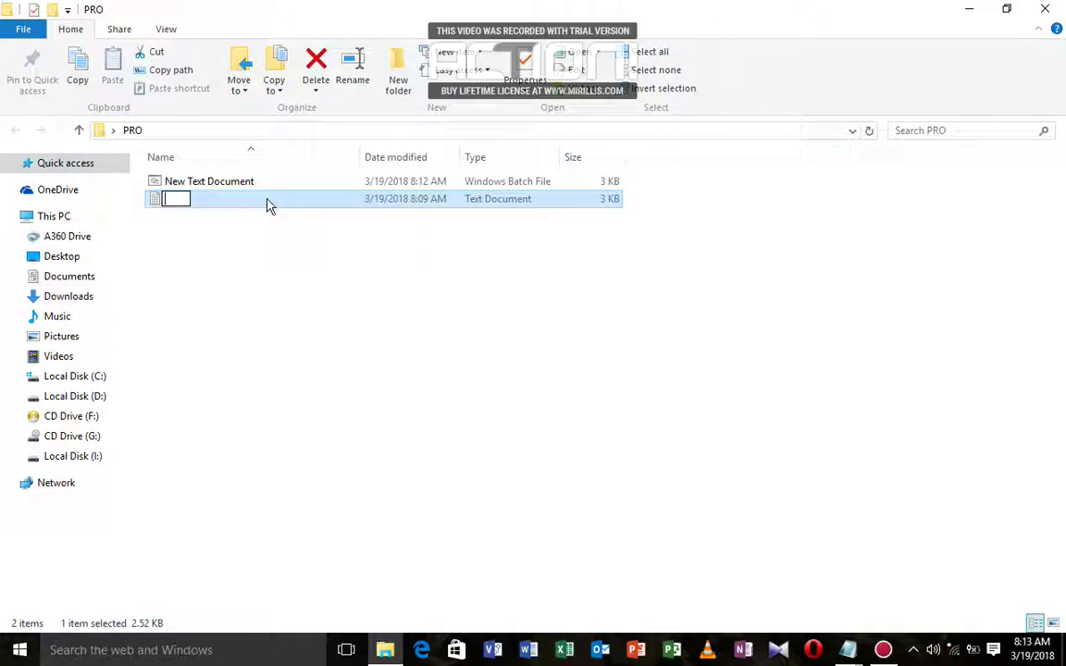
key("Escape")
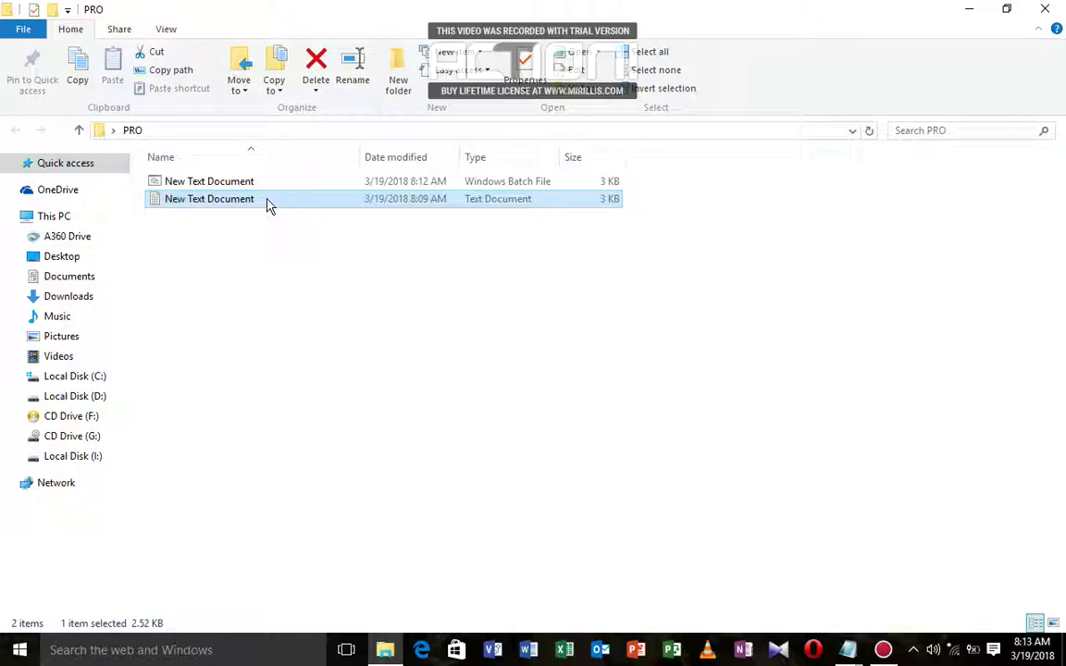
key("Delete")
Step: Run New Text Document.BAT to create the PROTECTED folder, then dismiss the console
double_click(219, 182)
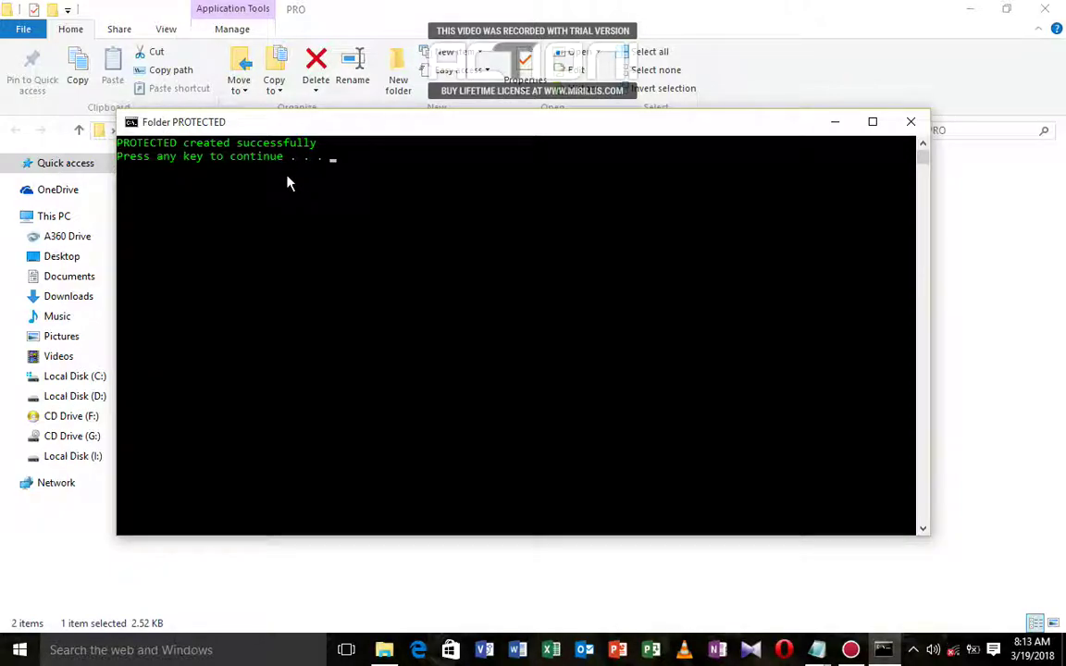
key("Return")
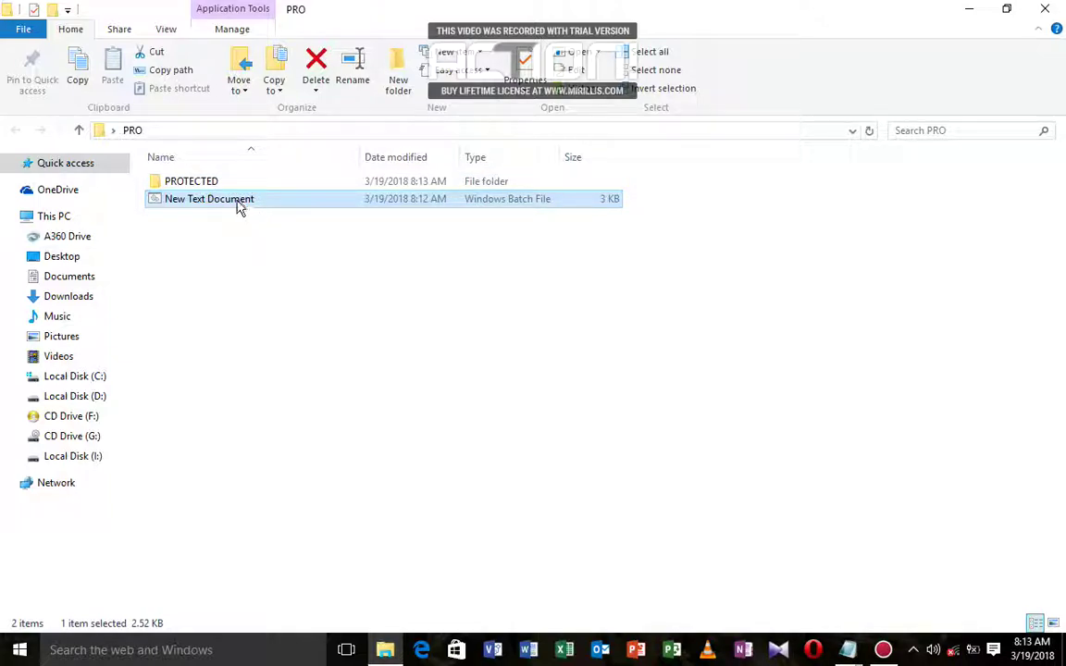
Step: Rerun the locker and answer O to lock and hide the PROTECTED folder
double_click(238, 204)
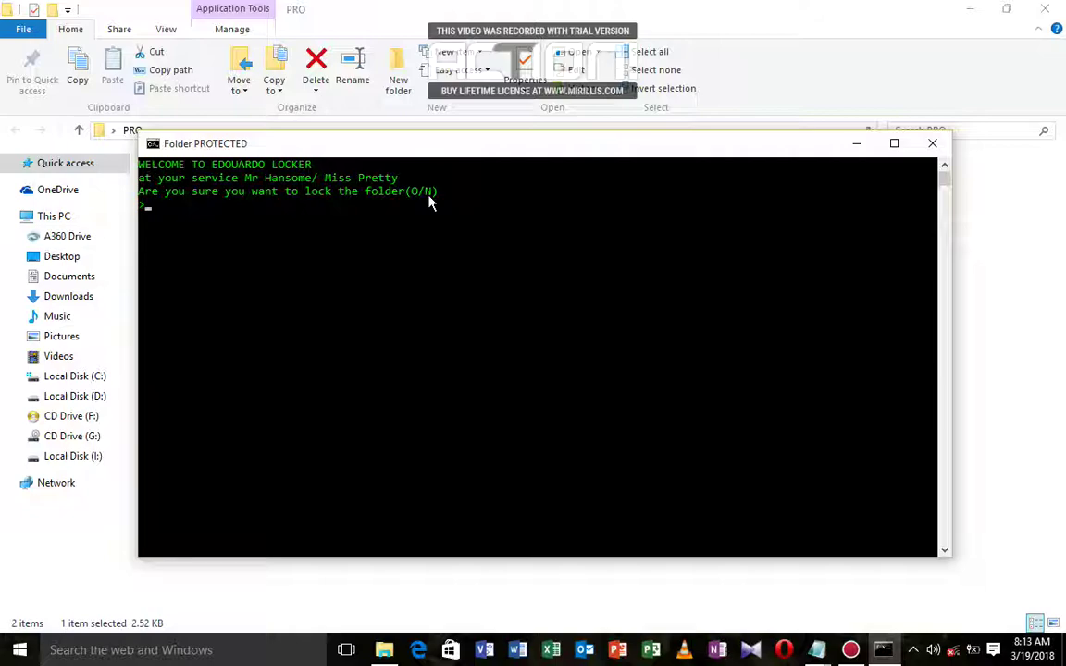
key("Return")
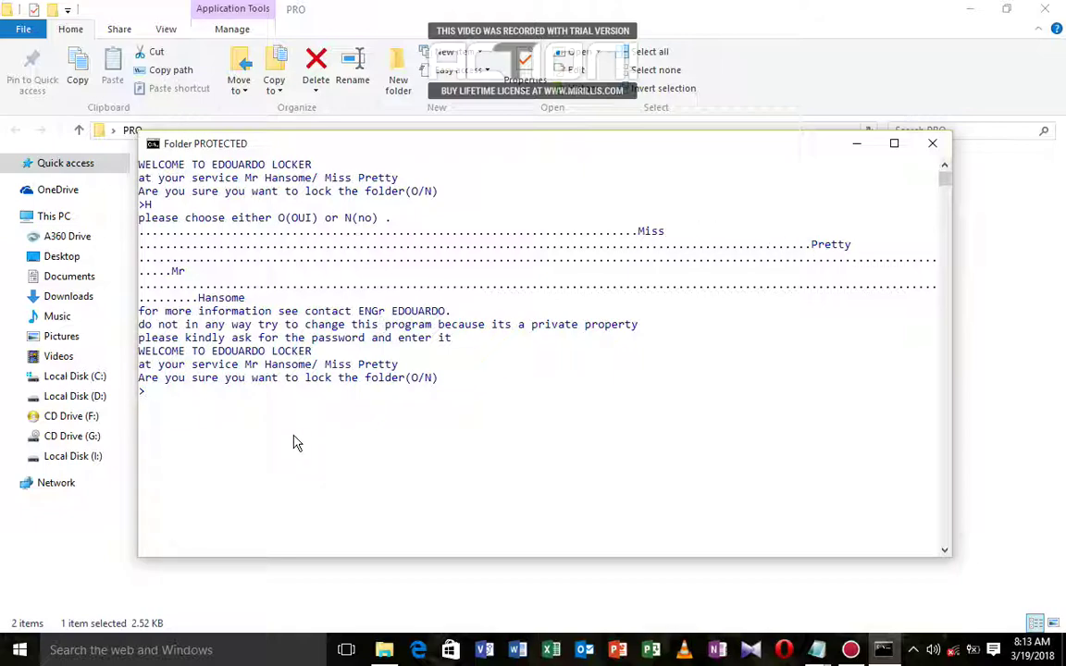
type("O")
key("Return")
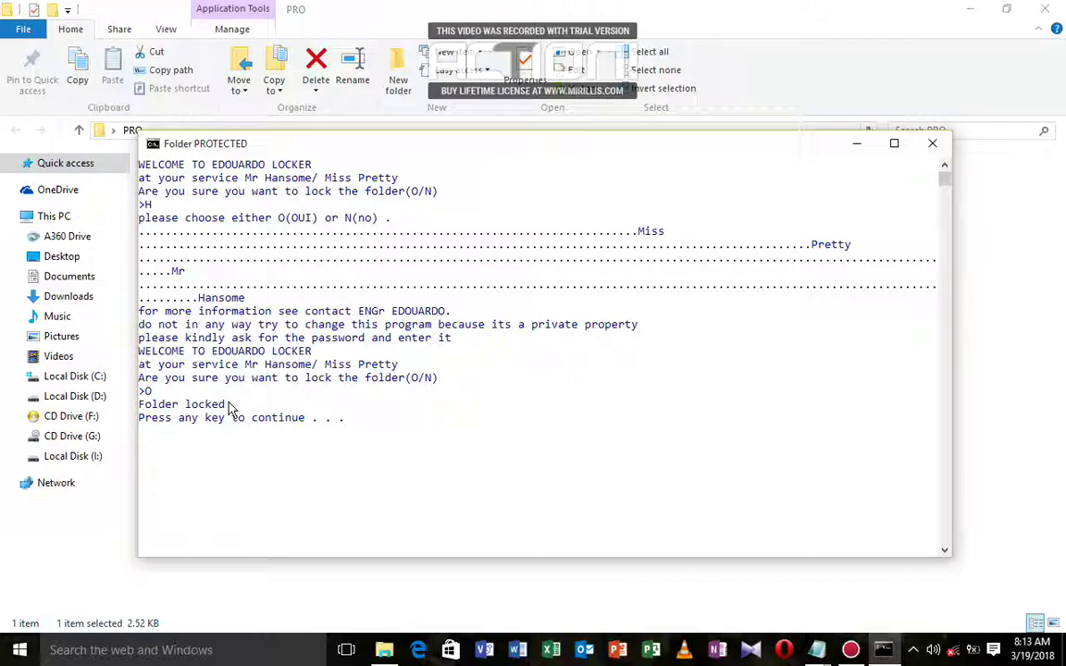
key("Return")
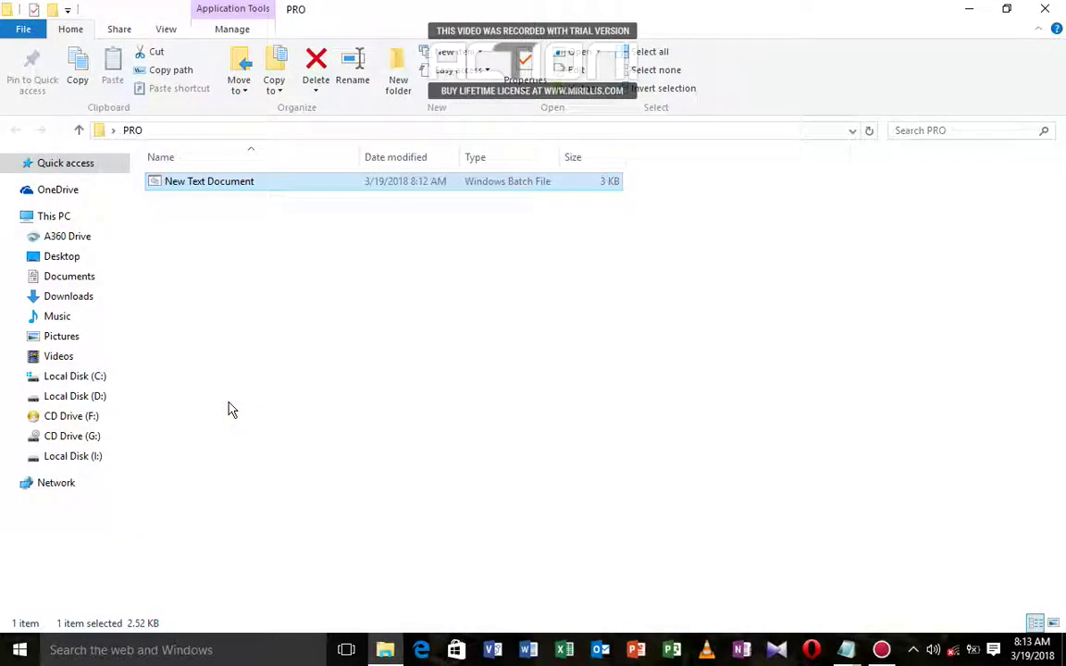
Step: Run the locker, enter the locker password to unlock PROTECTED, and open the folder
double_click(176, 183)
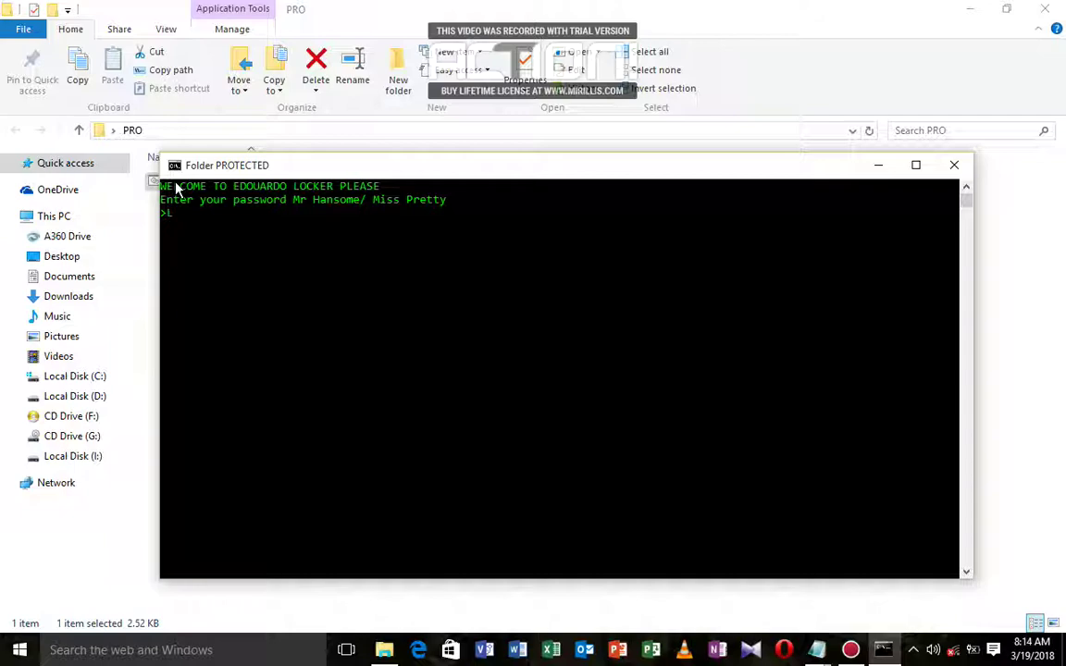
key("Return")
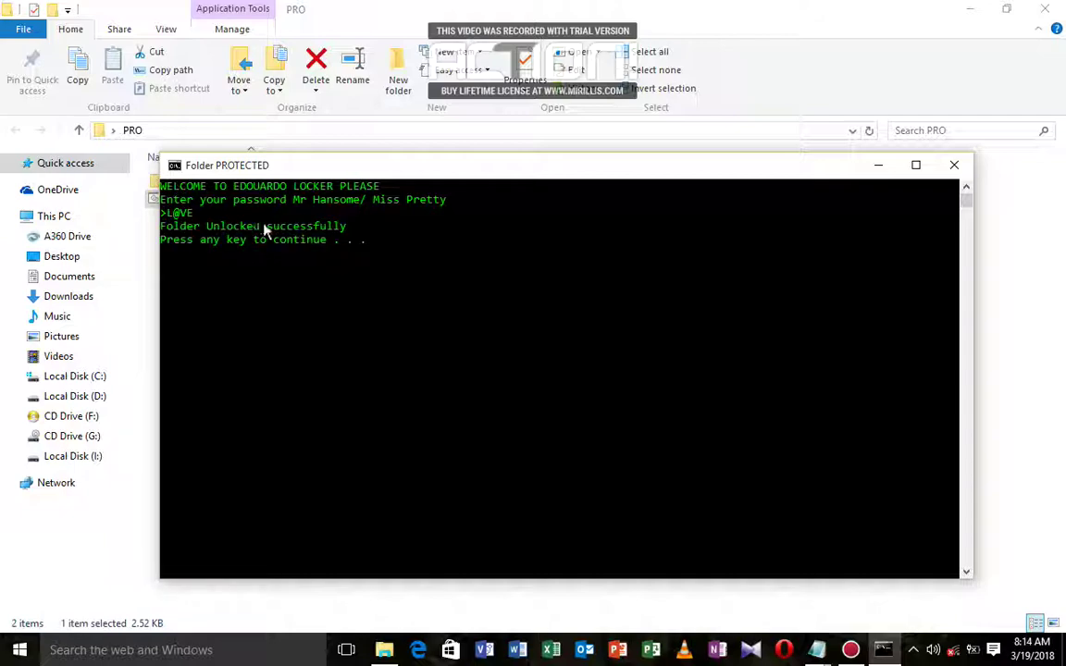
key("Return")
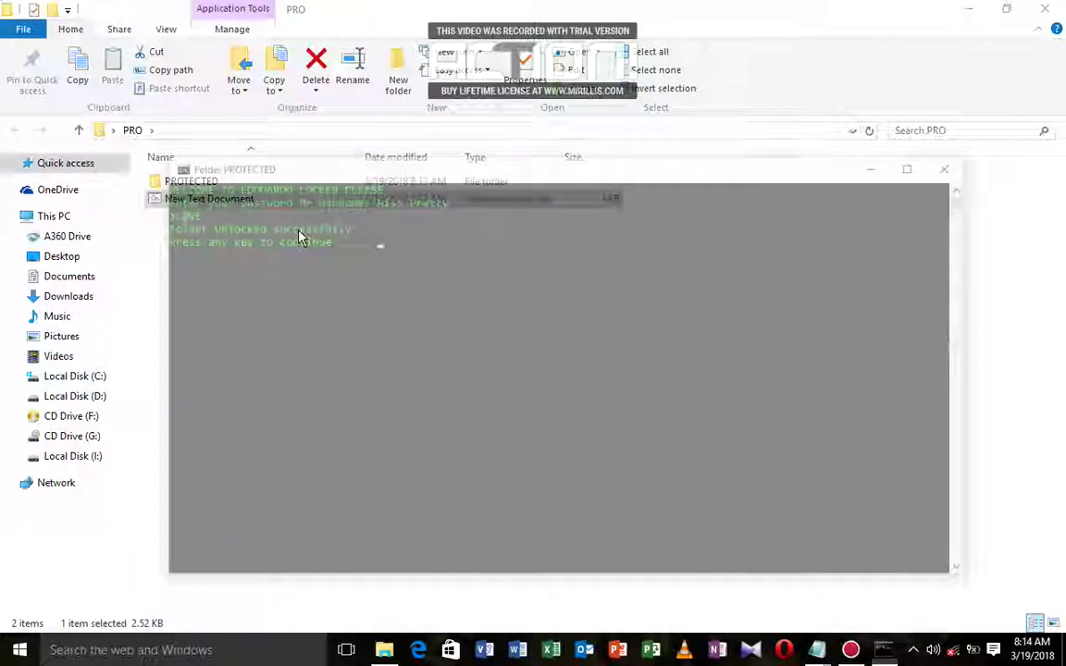
double_click(195, 182)
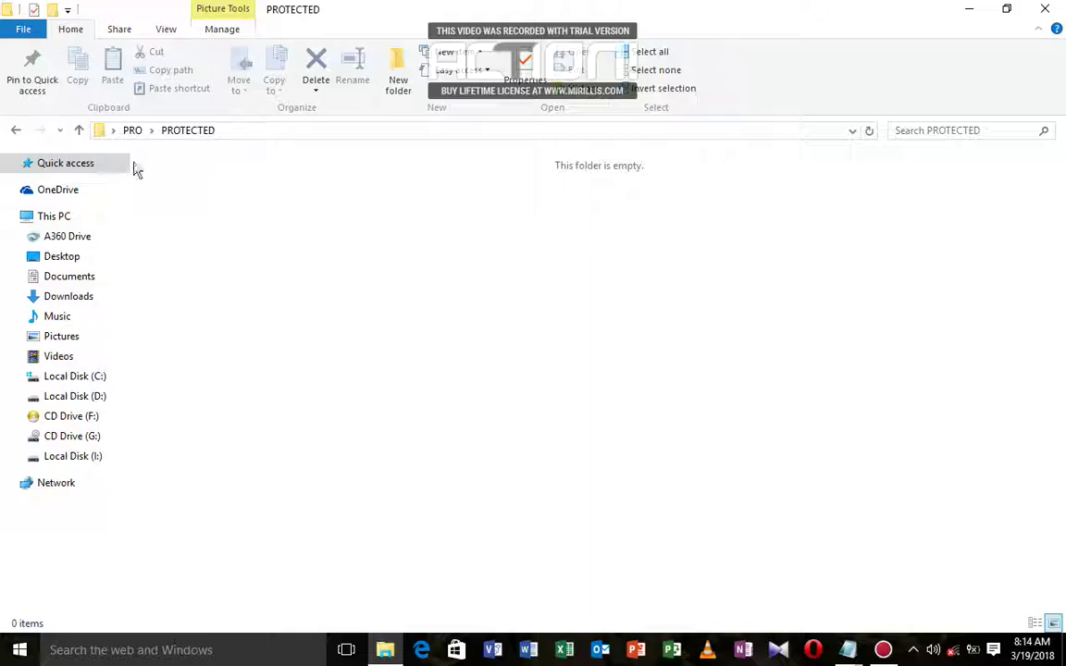
Step: Go back to PRO and copy the Word 2016 shortcut from the desktop
left_click(14, 131)
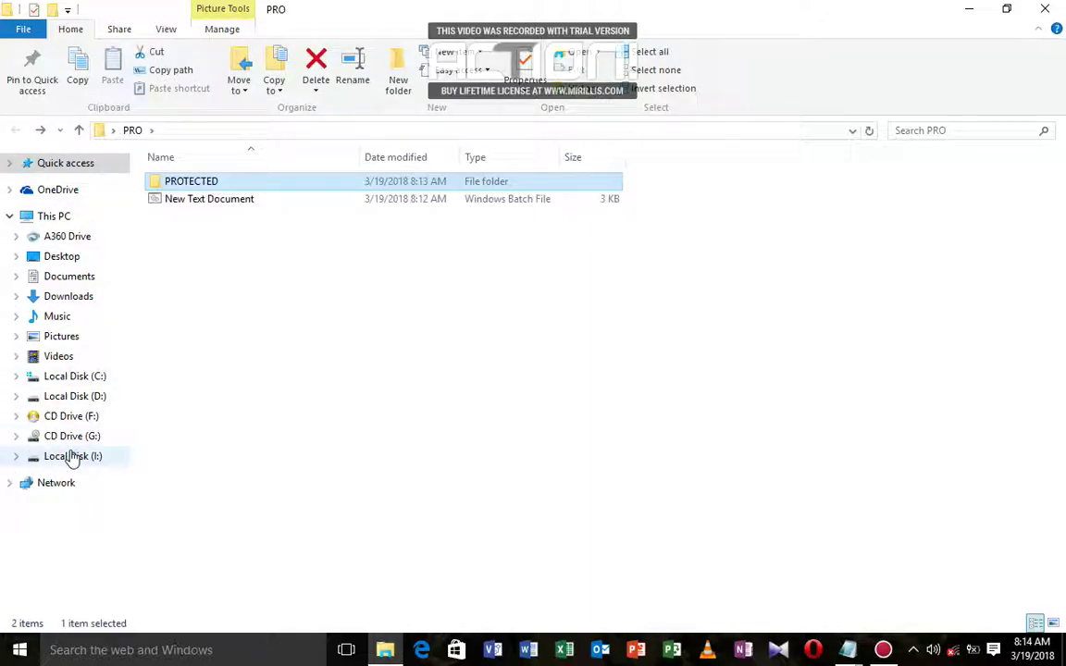
double_click(642, 7)
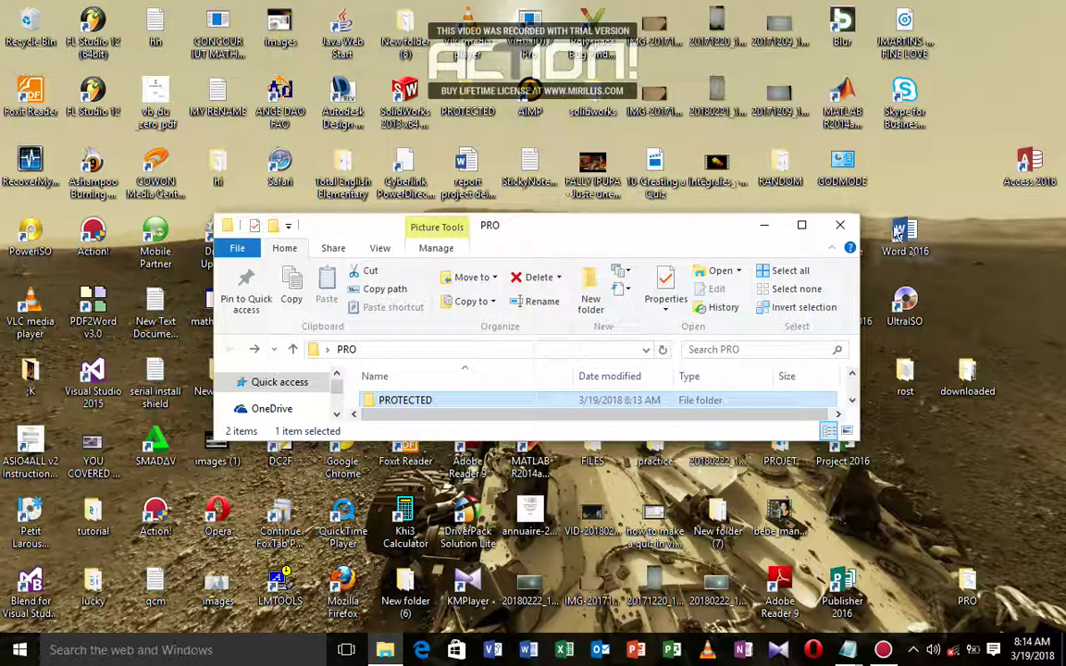
double_click(895, 232)
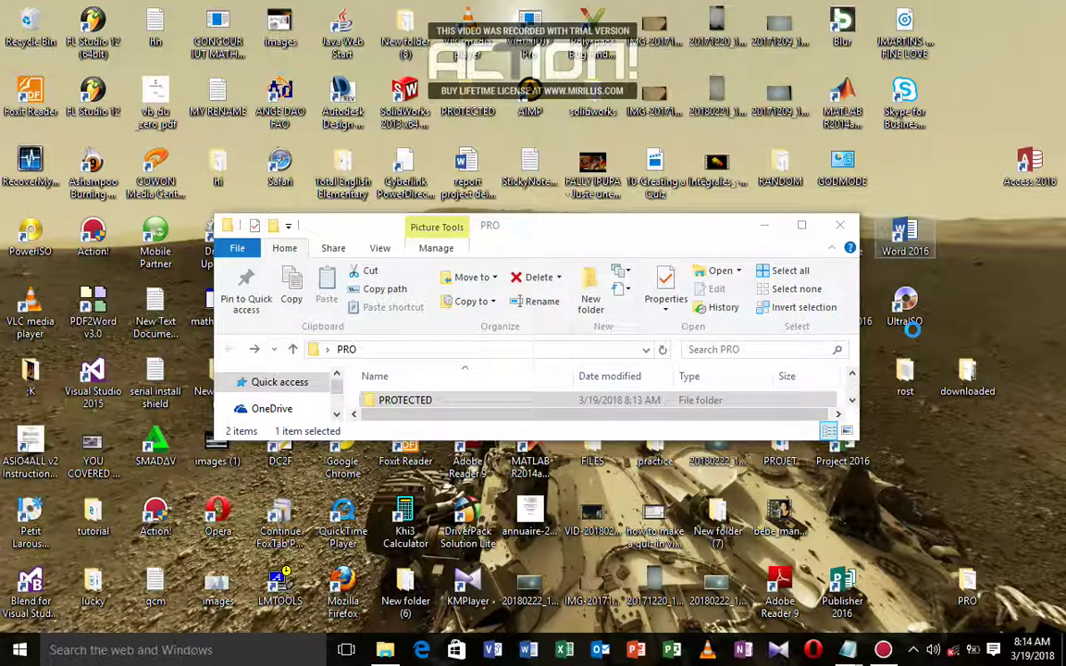
right_click(902, 233)
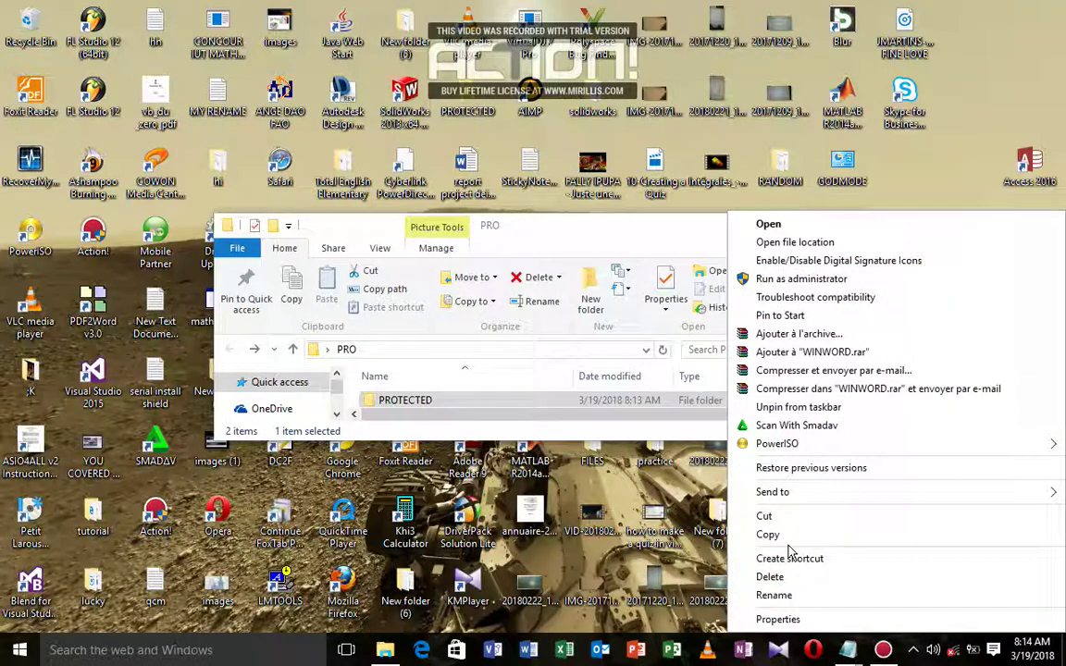
left_click(767, 535)
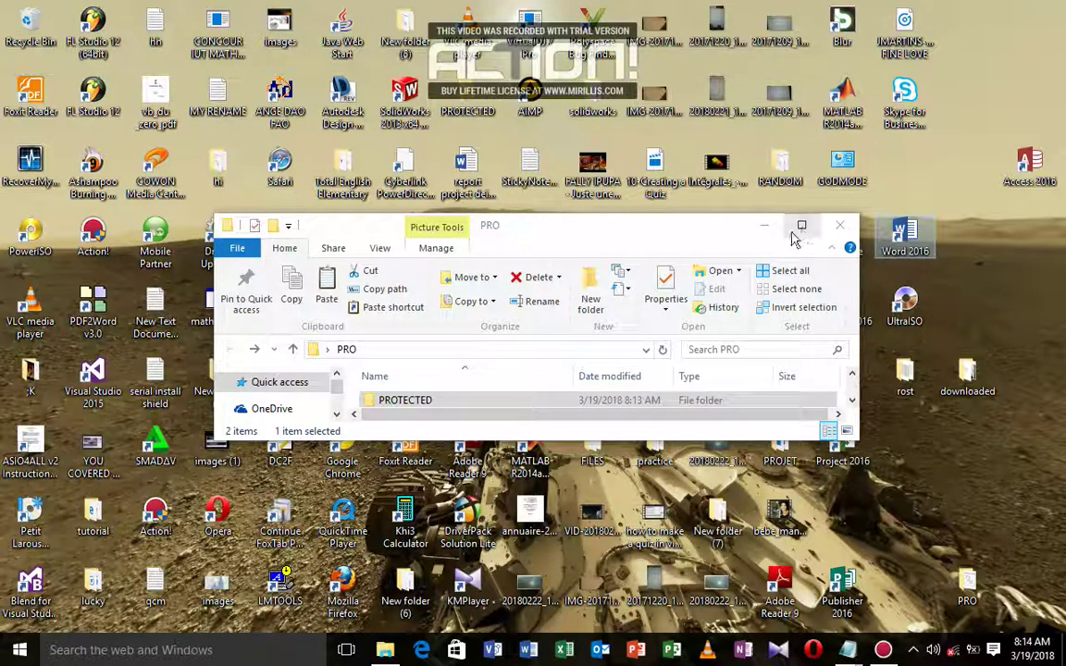
Step: Paste the Word 2016 shortcut into the PROTECTED folder and return to PRO
left_click(801, 226)
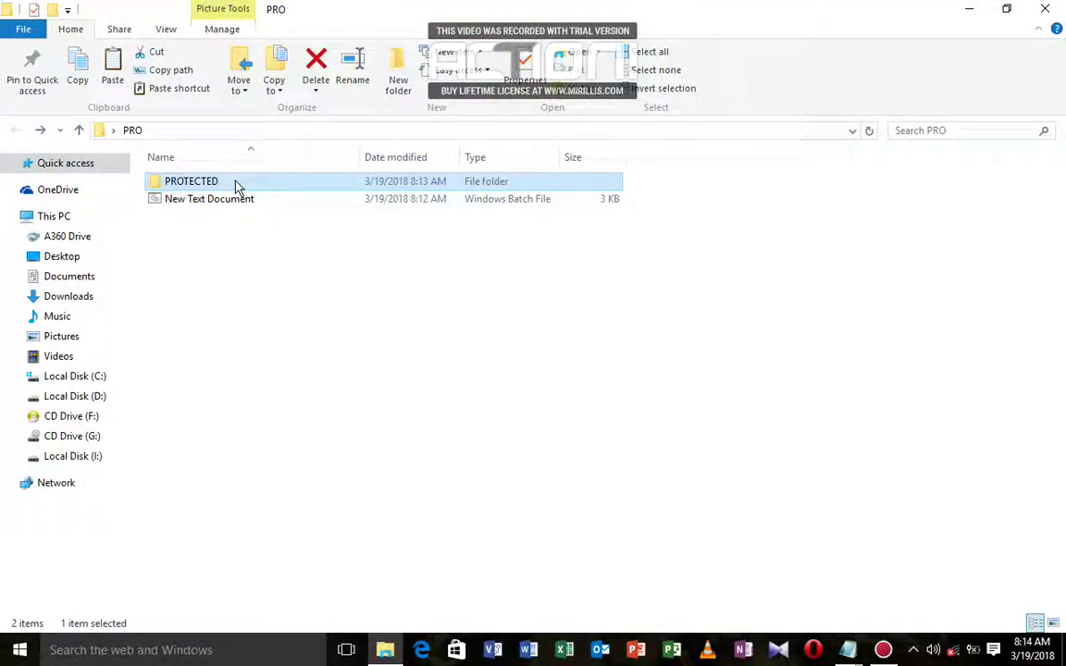
double_click(237, 185)
right_click(287, 203)
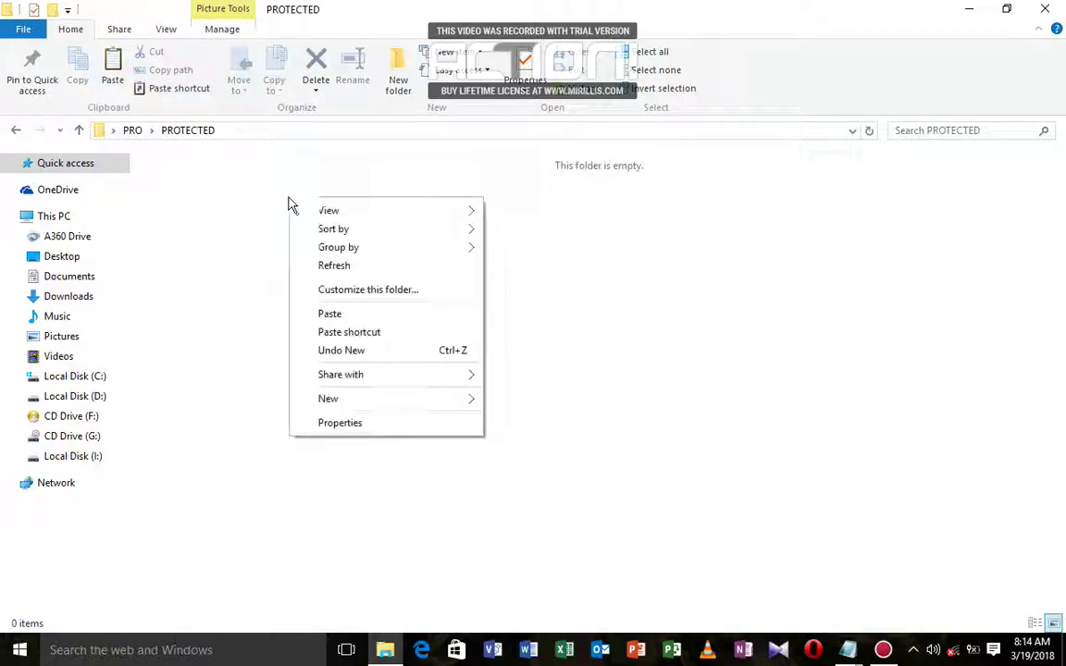
left_click(328, 319)
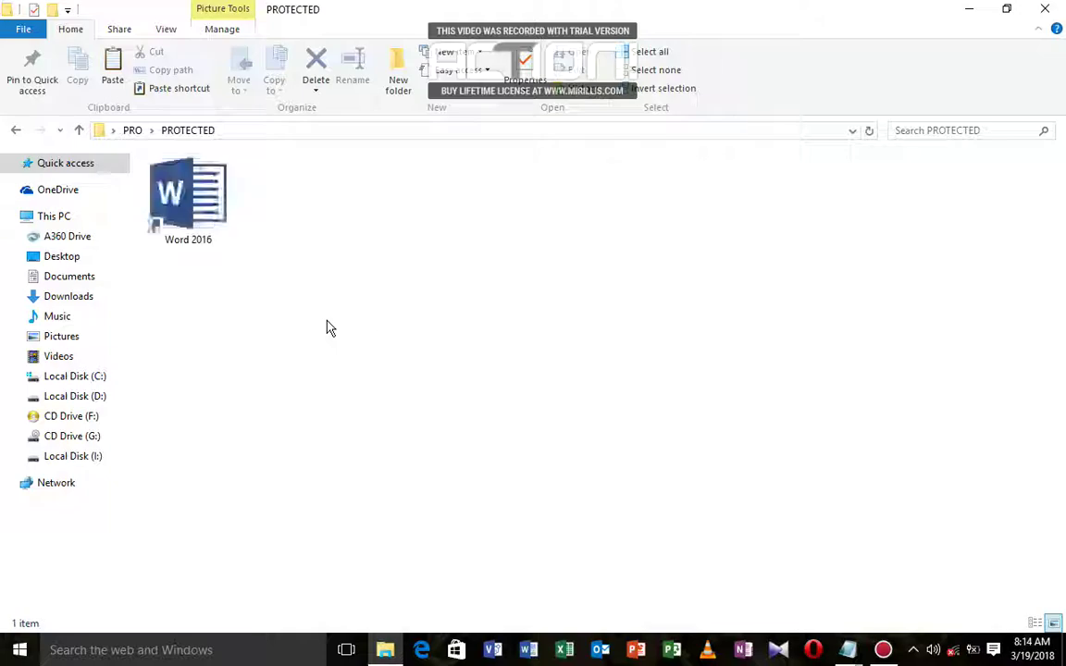
left_click(18, 131)
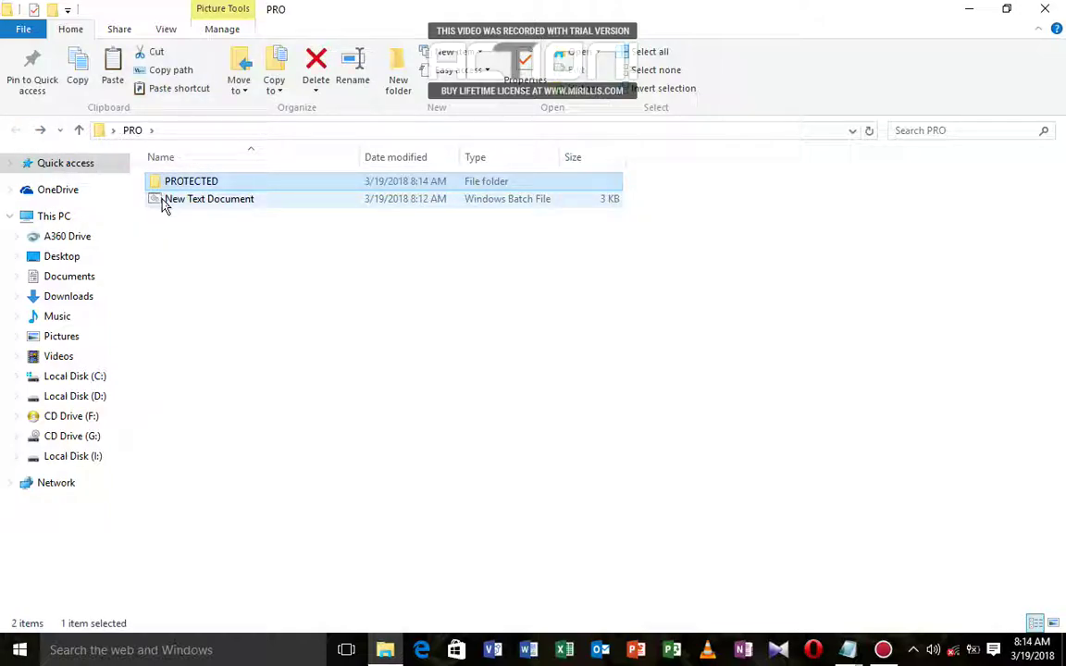
Step: Run the locker and answer O to lock PROTECTED with the Word shortcut inside
double_click(163, 205)
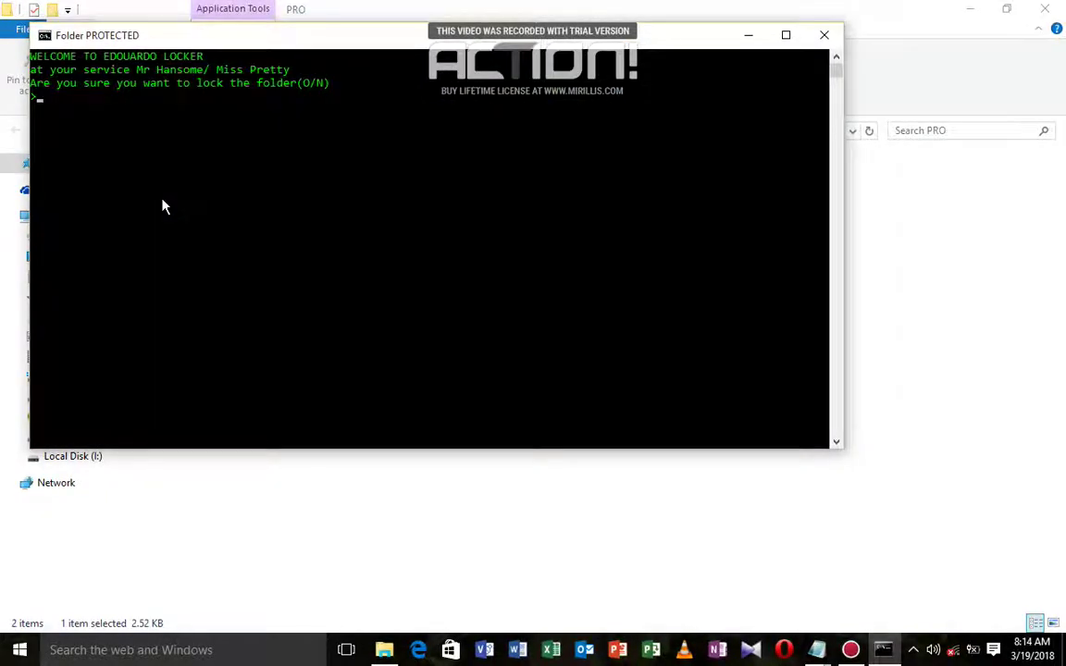
type("O")
key("Return")
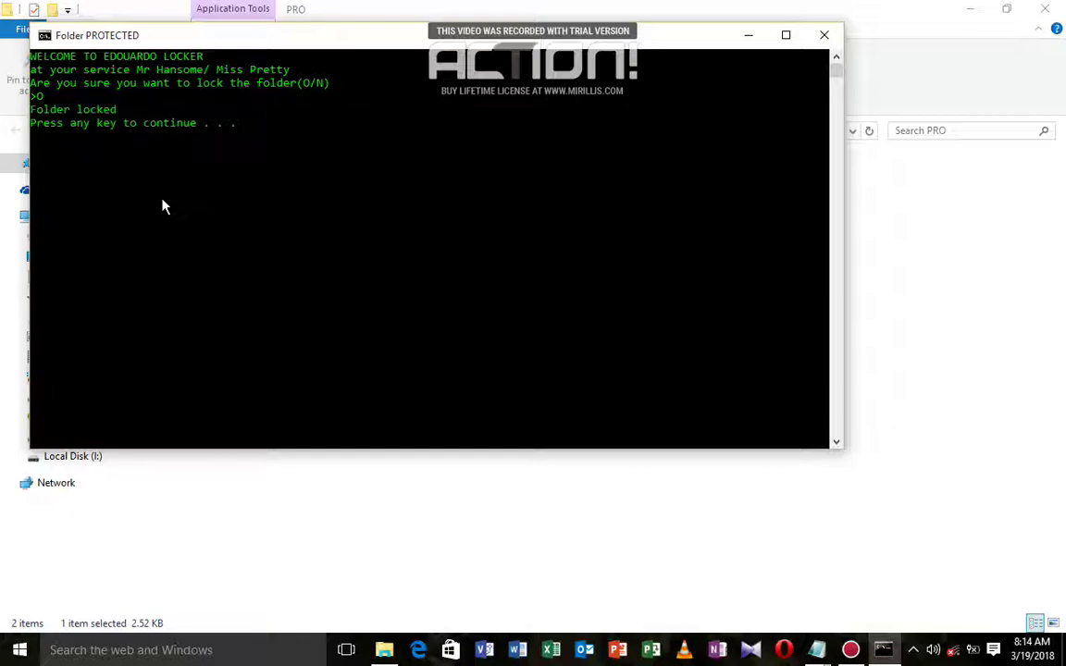
key("Return")
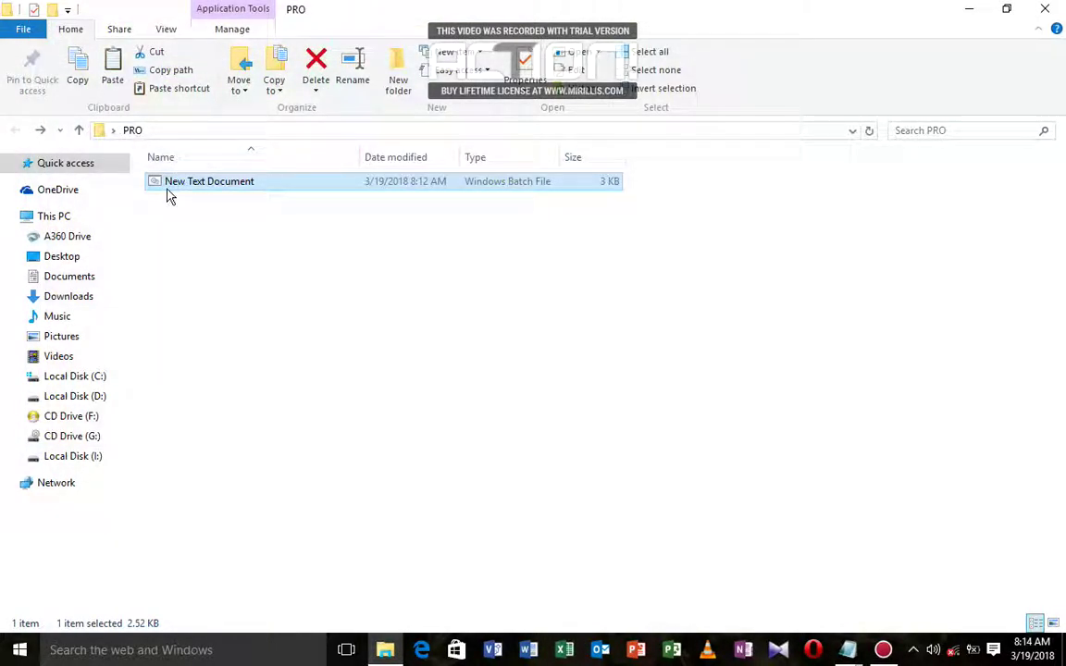
Step: Rerun the locker and submit a wrong password to confirm it stays locked
double_click(167, 189)
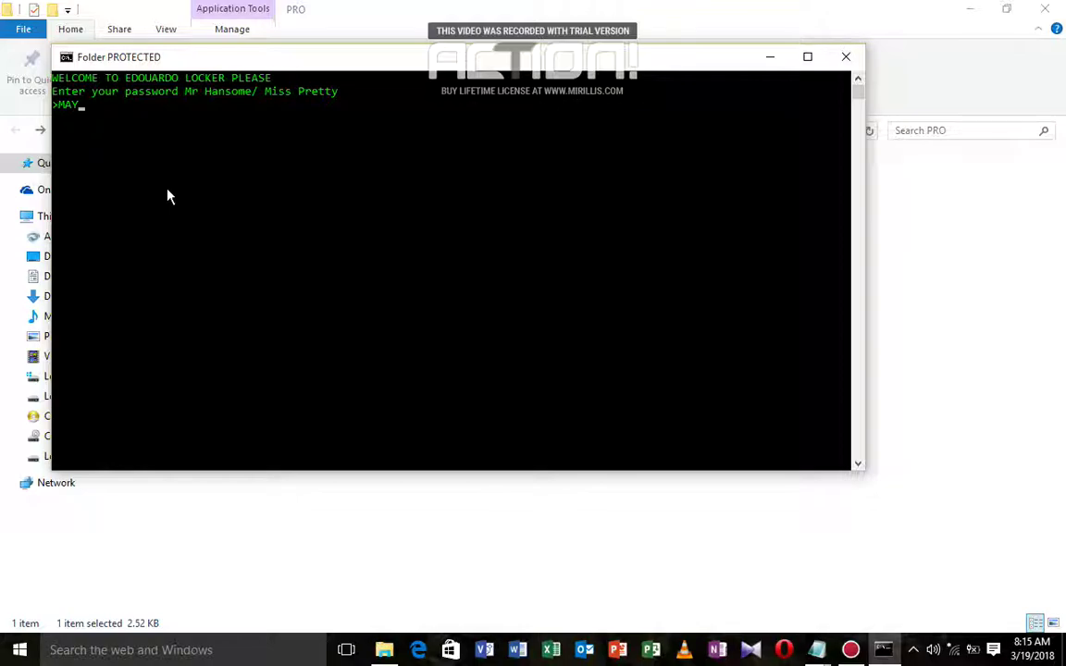
key("Return")
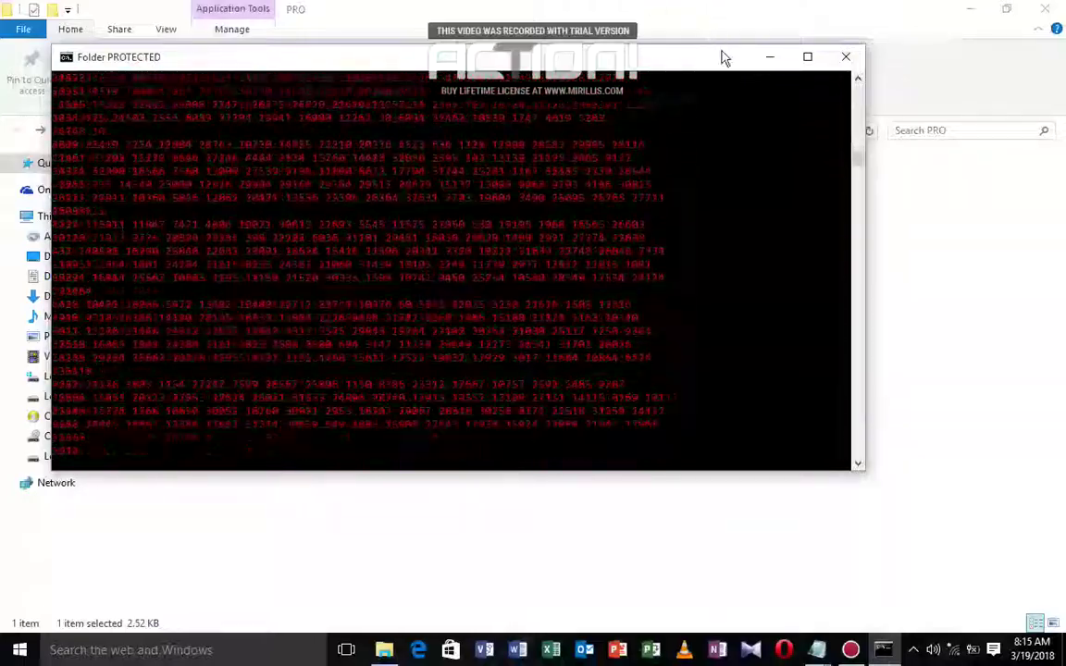
left_click_drag(724, 58, 760, 84)
left_click(880, 82)
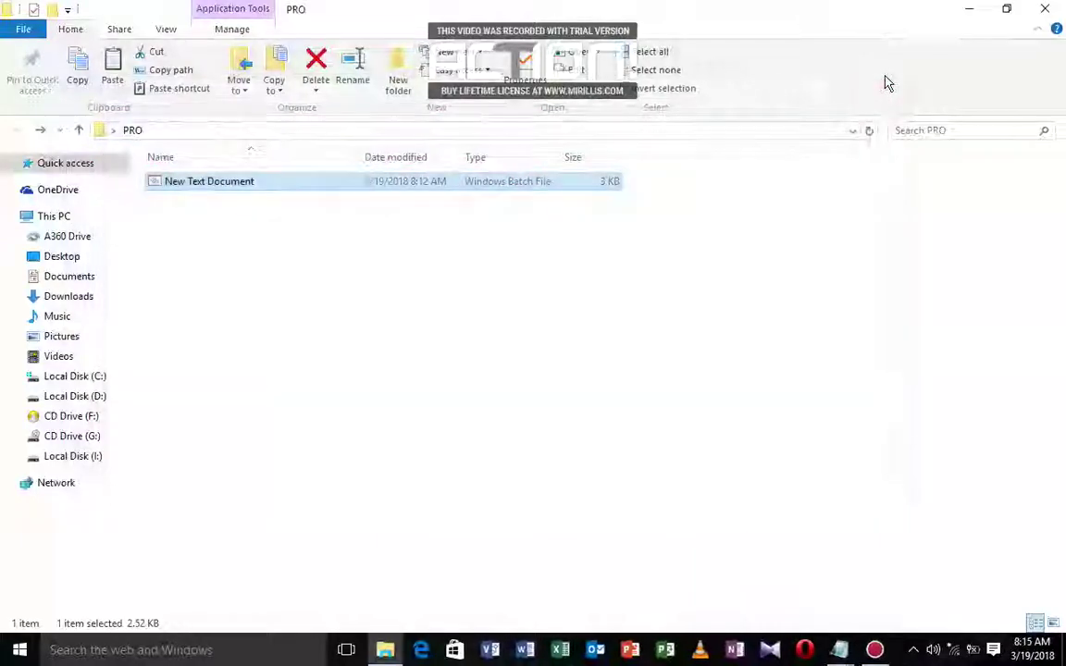
right_click(230, 189)
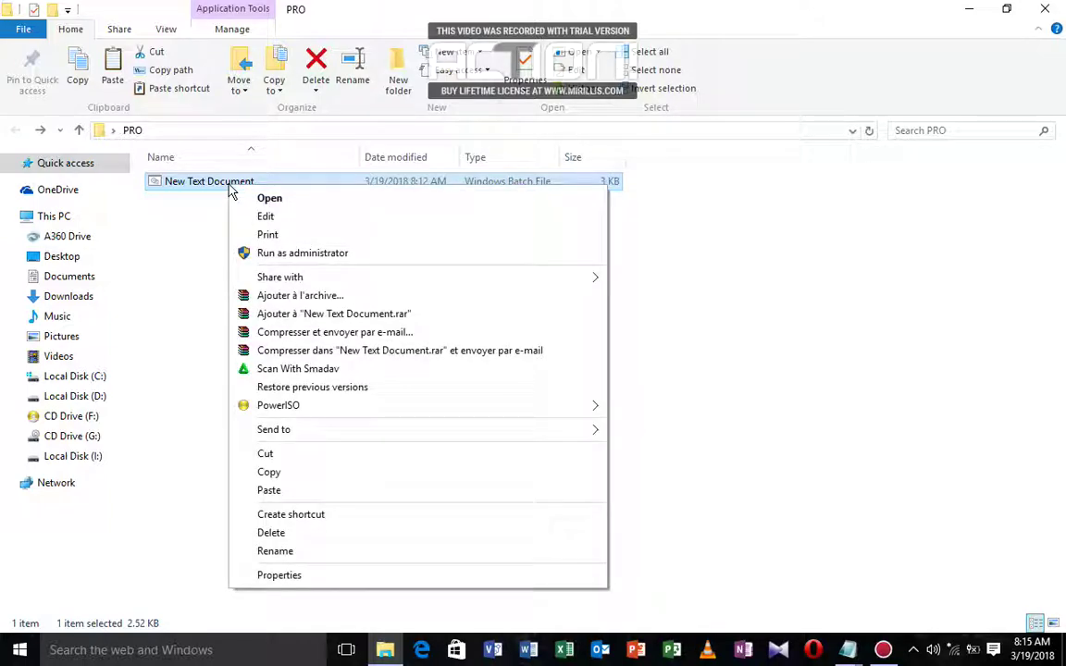
left_click(266, 217)
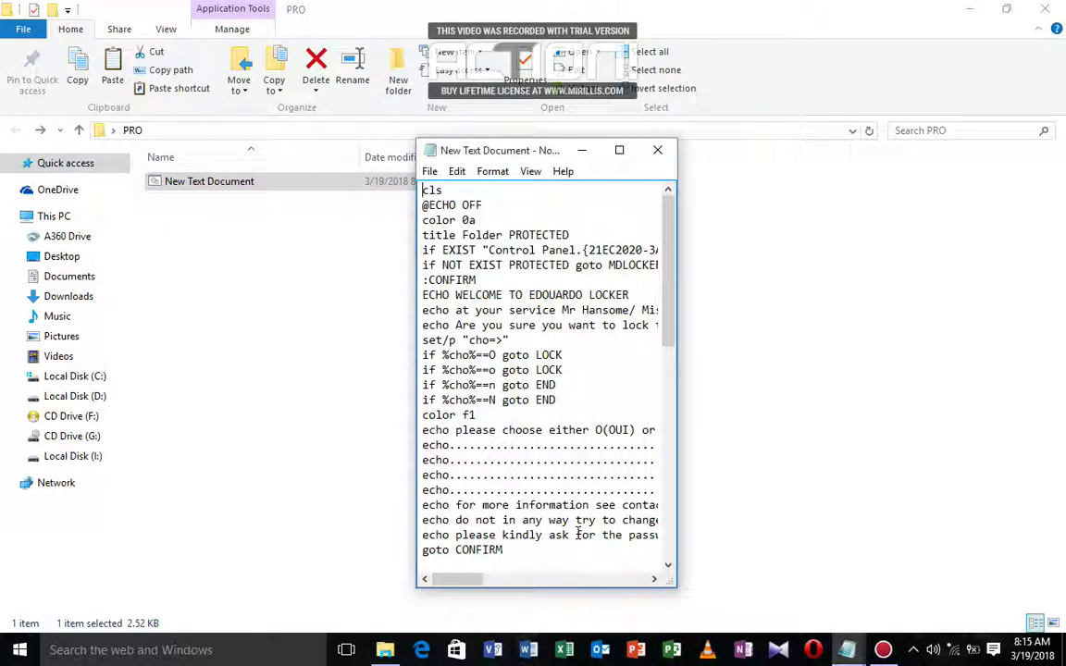
left_click(659, 154)
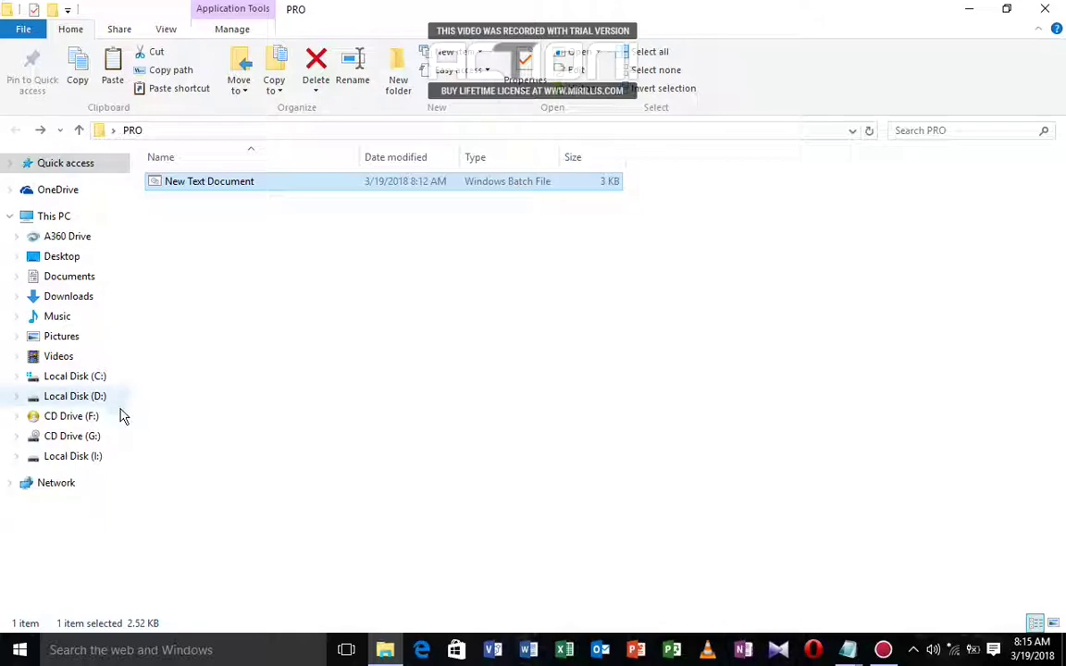
left_click(74, 455)
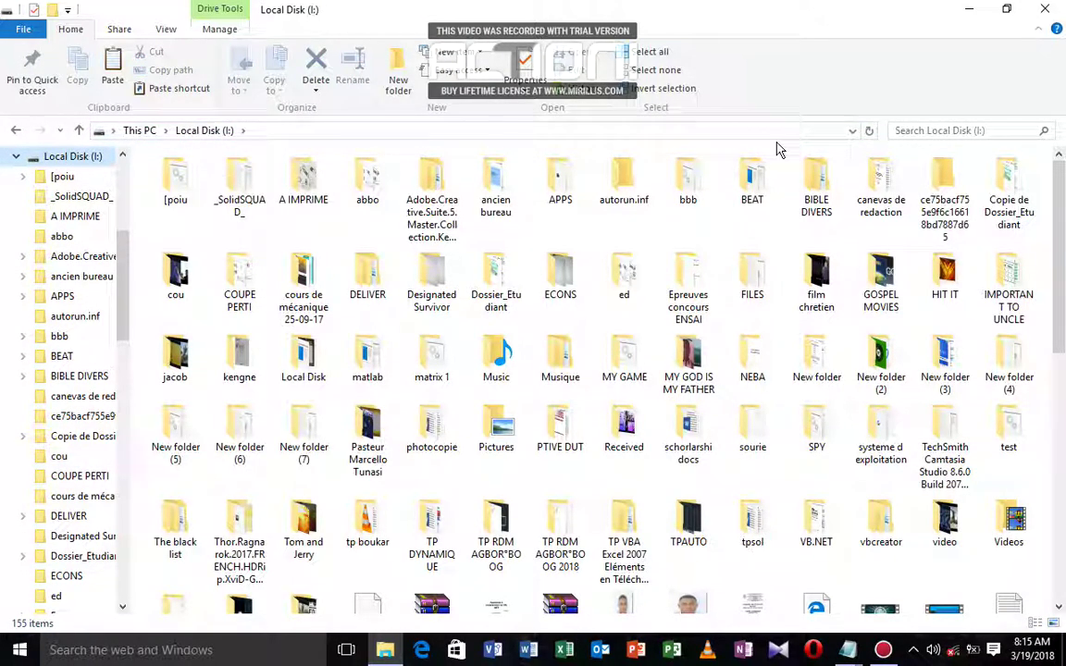
Step: Browse the APPS folder on the drive, then navigate back to PRO
double_click(566, 178)
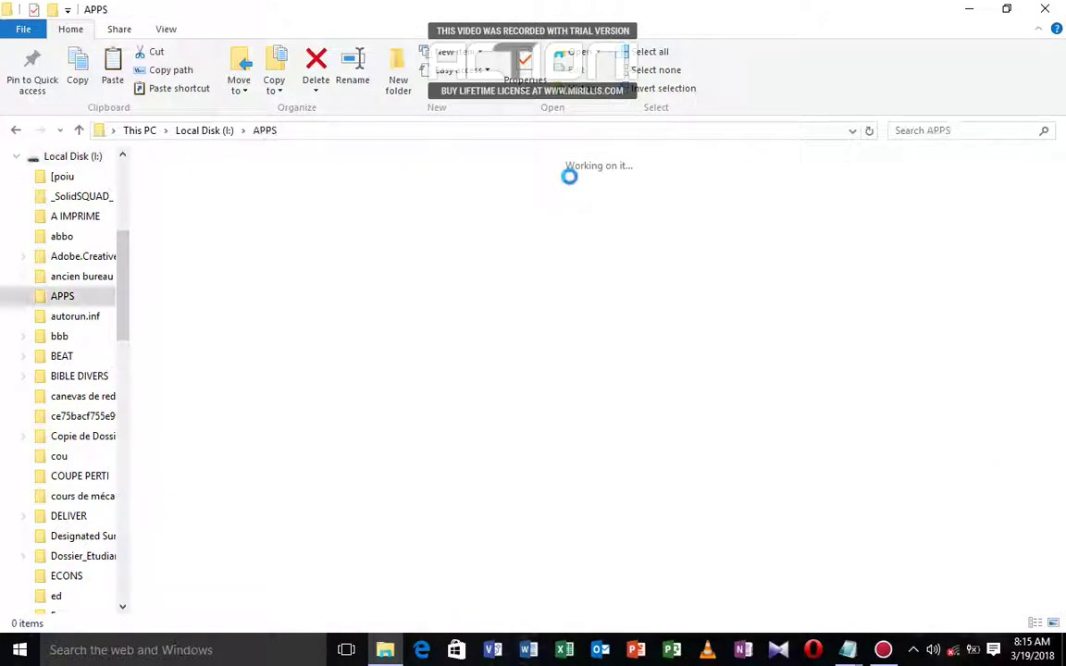
scroll(1058, 476, "down", 1)
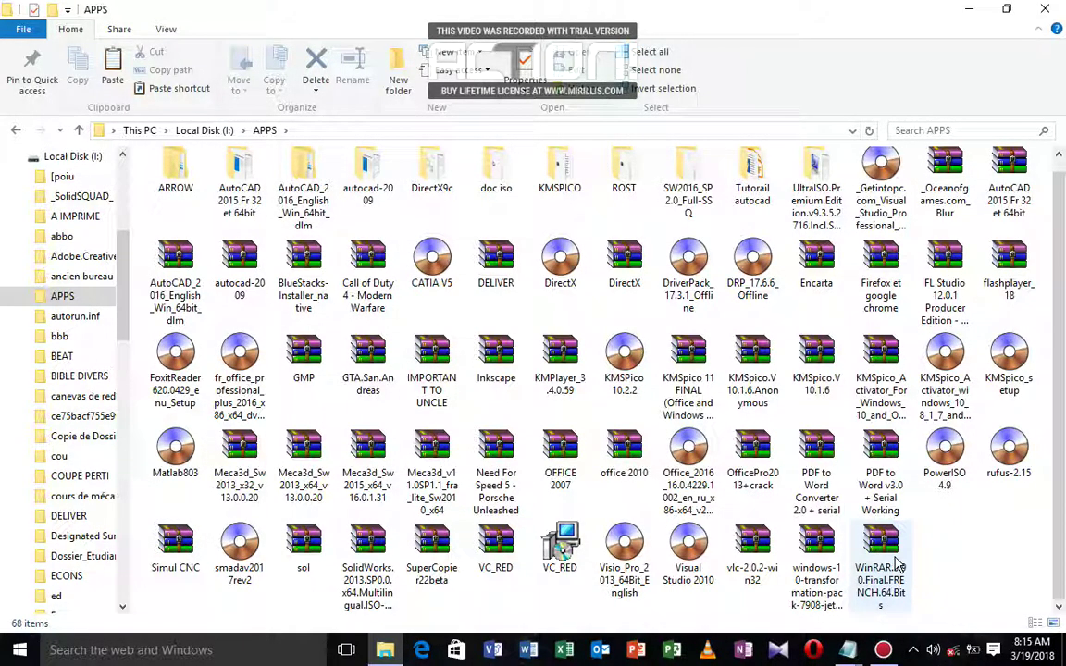
left_click(14, 134)
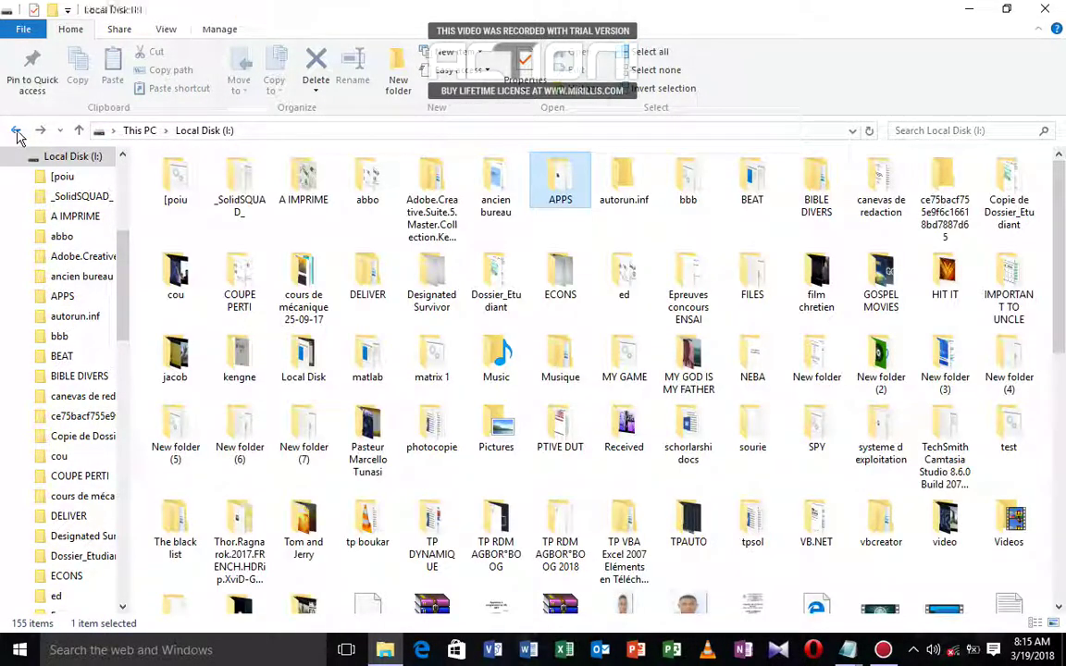
left_click(16, 134)
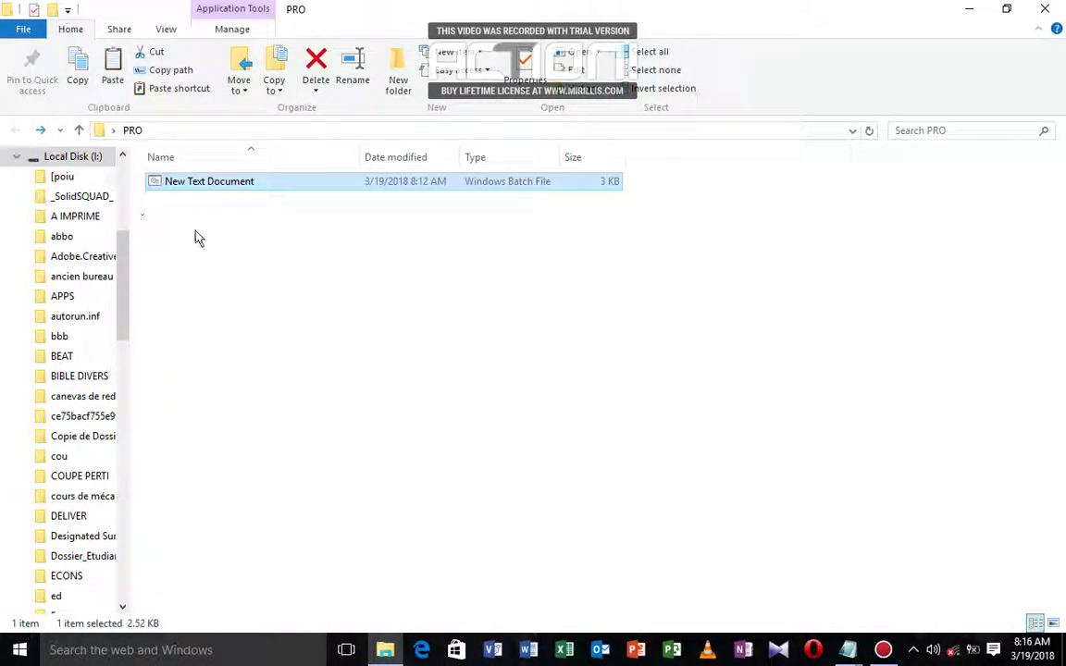
Step: Test-run New Text Document.bat to see its password prompt, then close the console
double_click(209, 183)
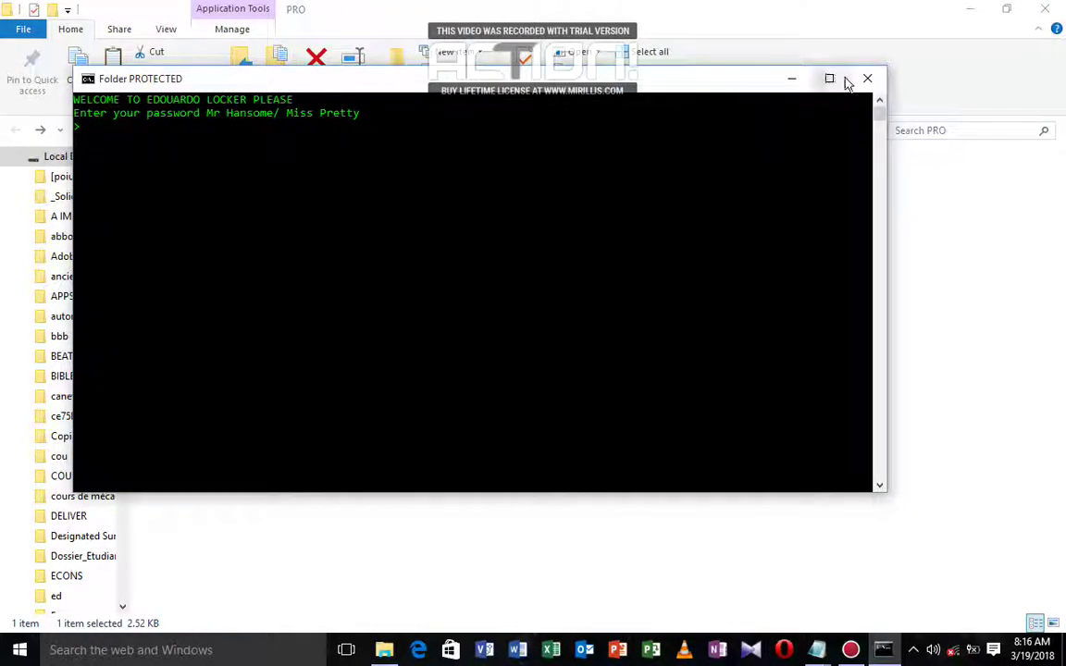
left_click(862, 81)
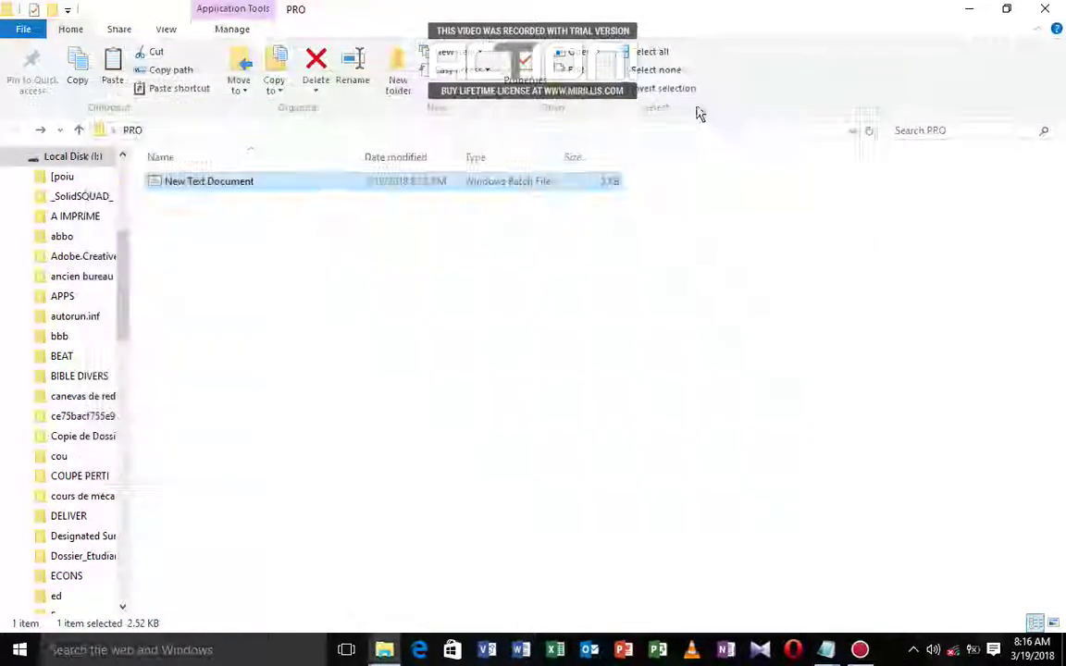
right_click(194, 183)
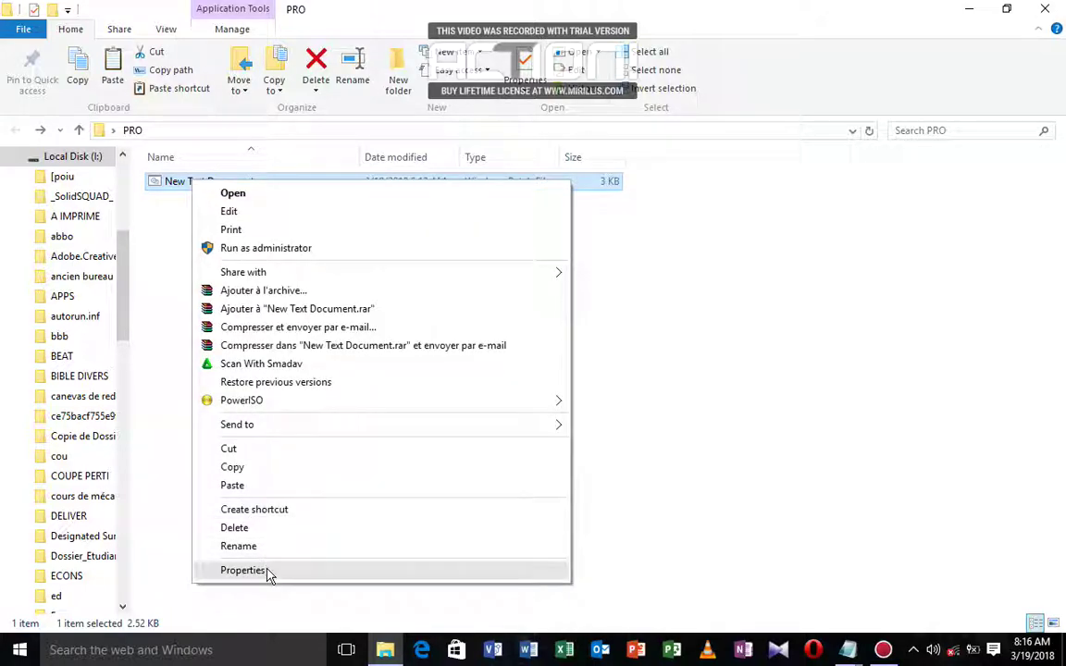
Step: Archive the locker batch file as a RAR with security info, a password and encrypted file names
left_click(266, 292)
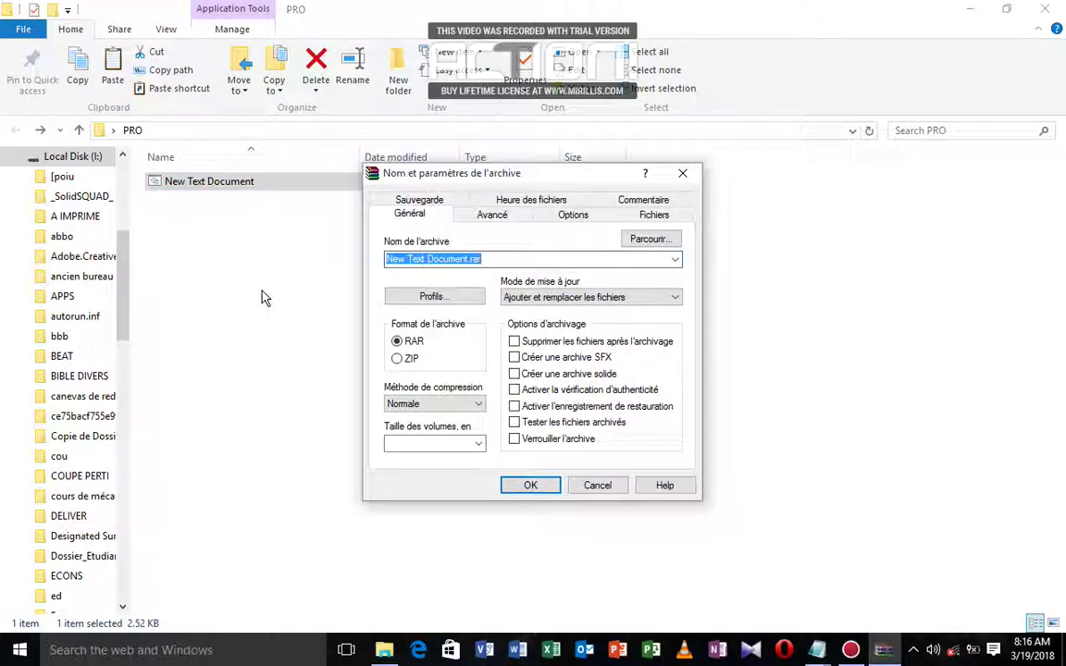
left_click(475, 215)
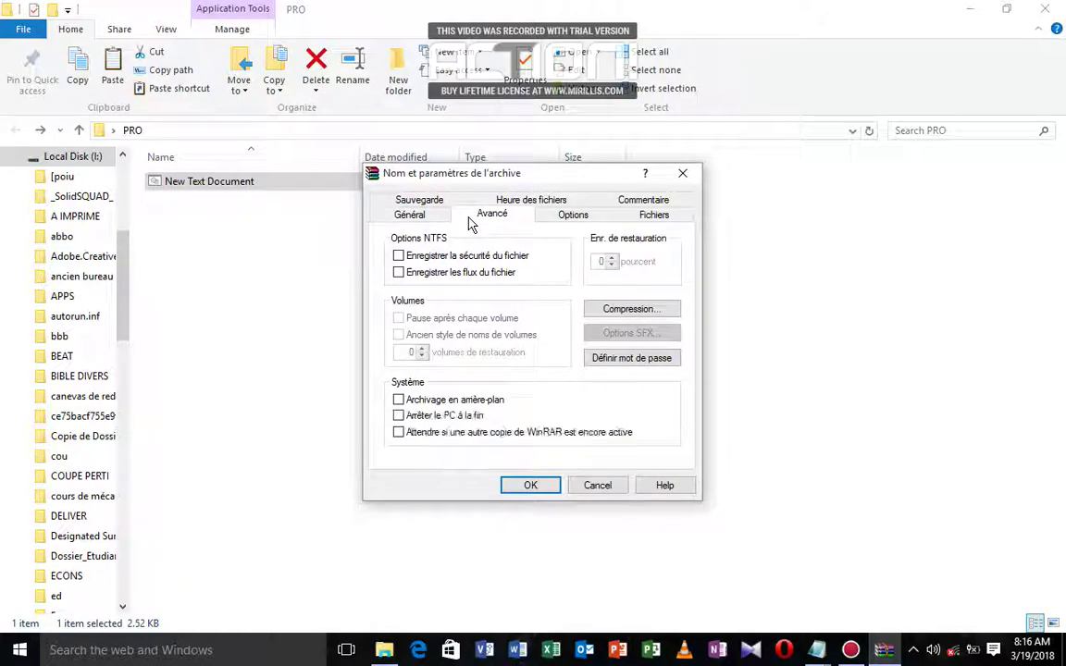
left_click(398, 257)
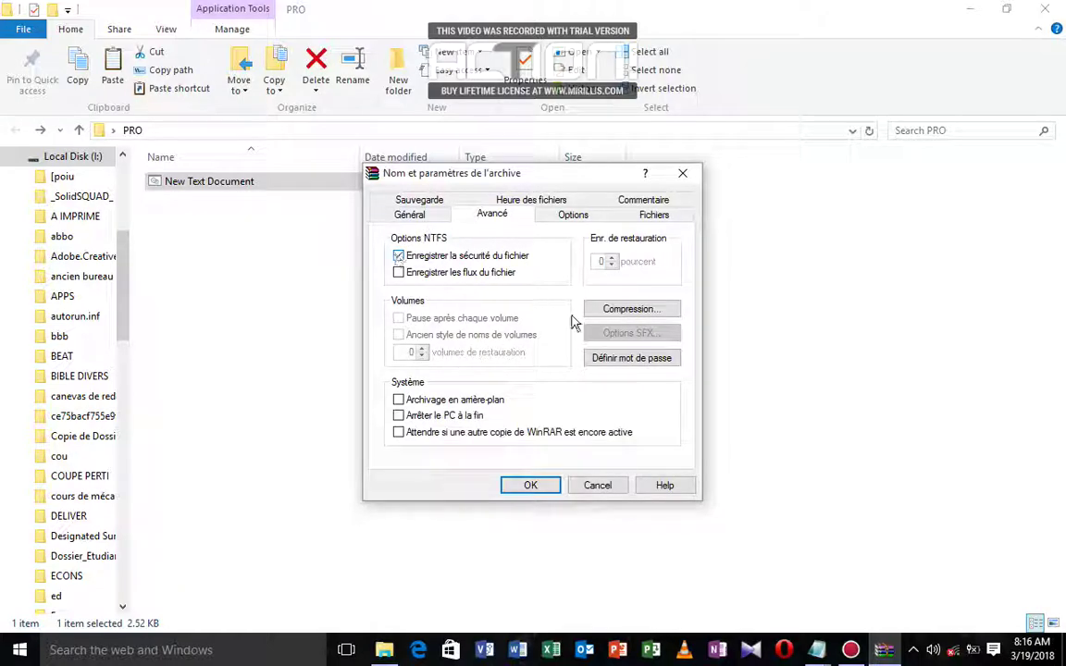
left_click(632, 357)
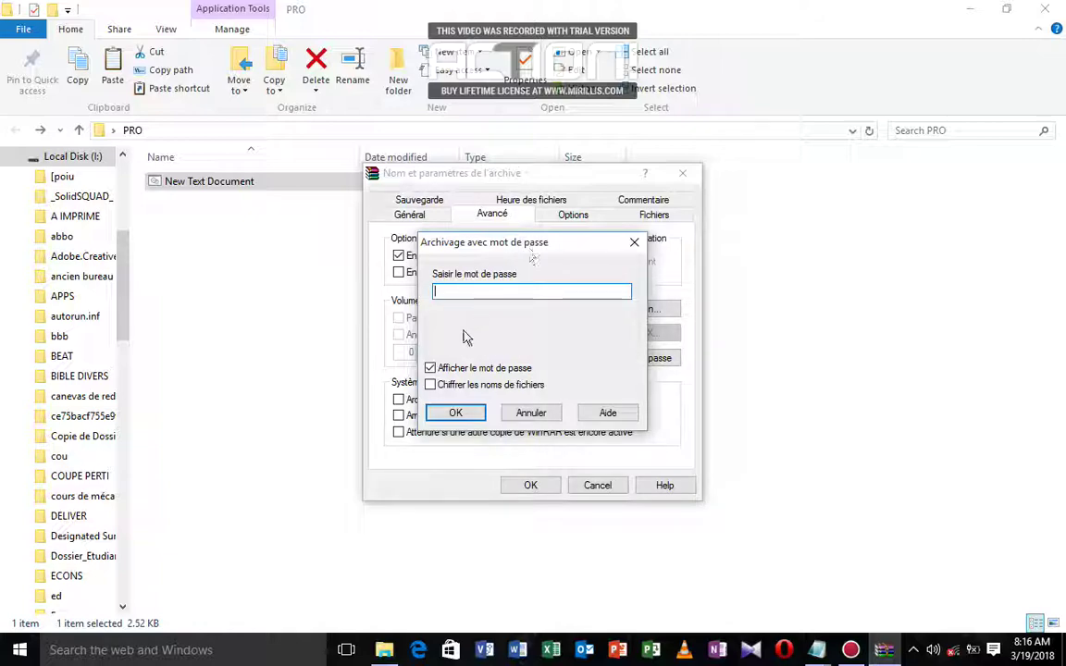
left_click(429, 386)
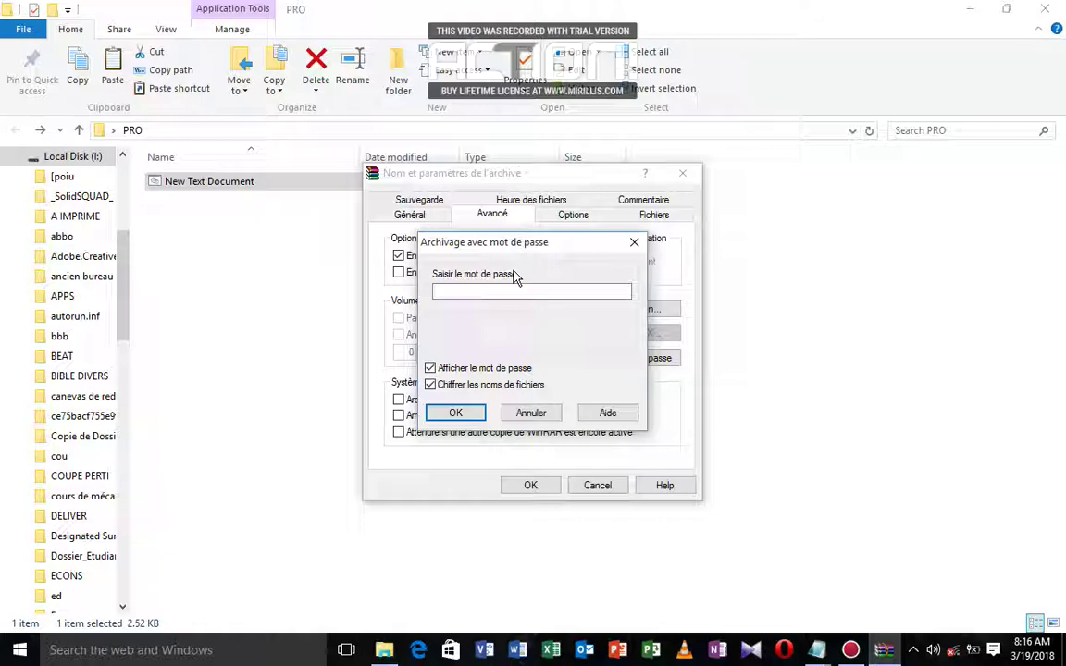
left_click(488, 292)
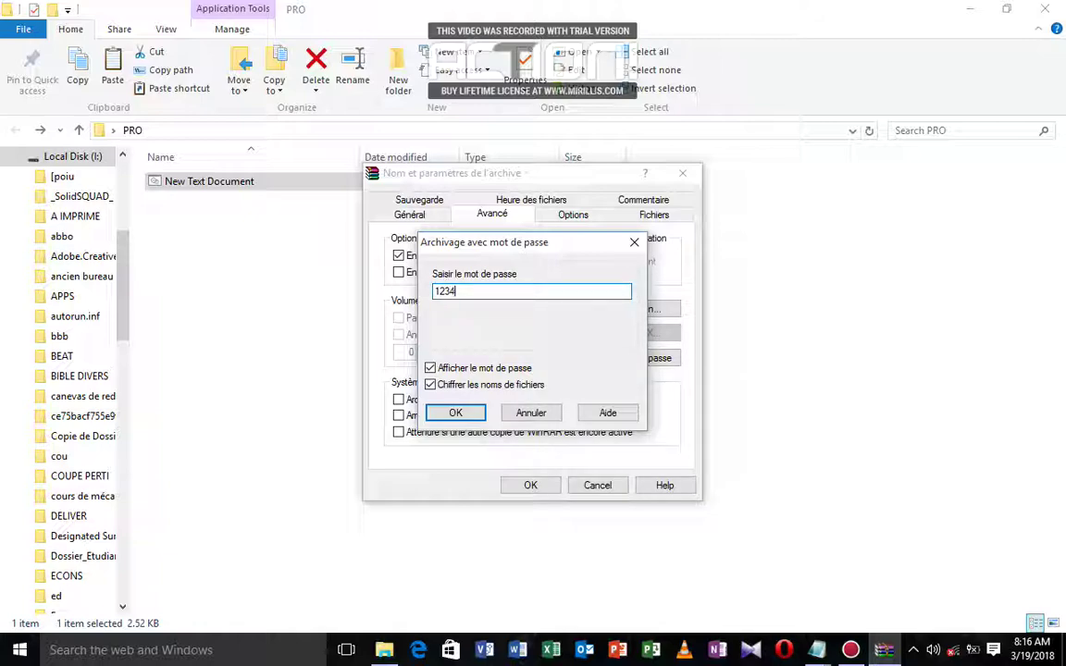
key("Return")
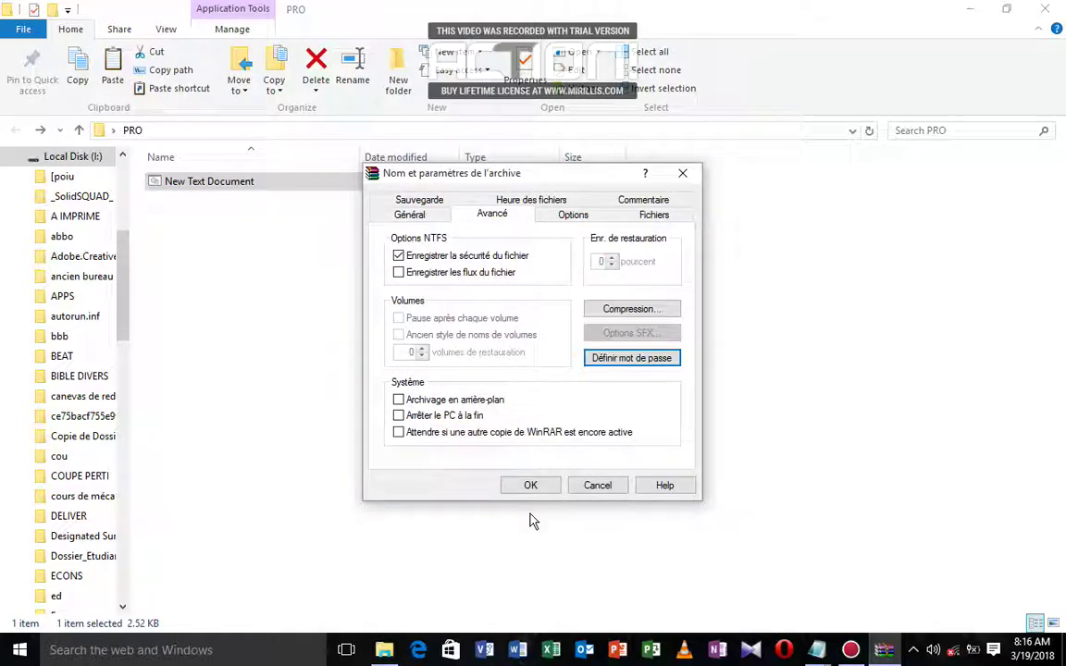
left_click(529, 488)
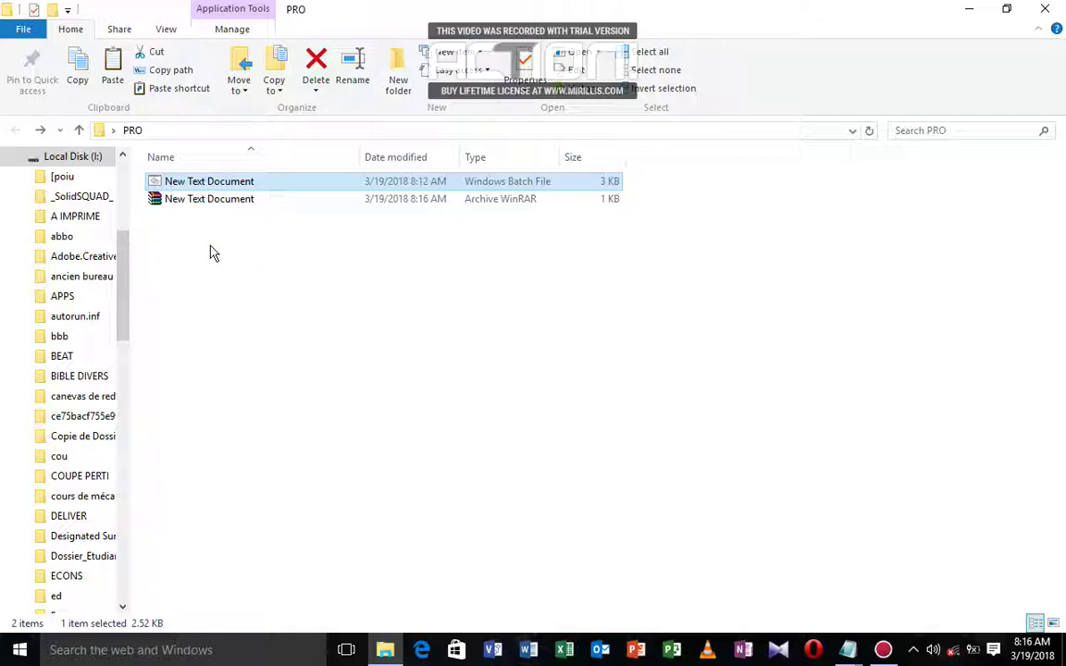
Step: Open the RAR archive in WinRAR, entering its password
left_click(179, 200)
double_click(179, 200)
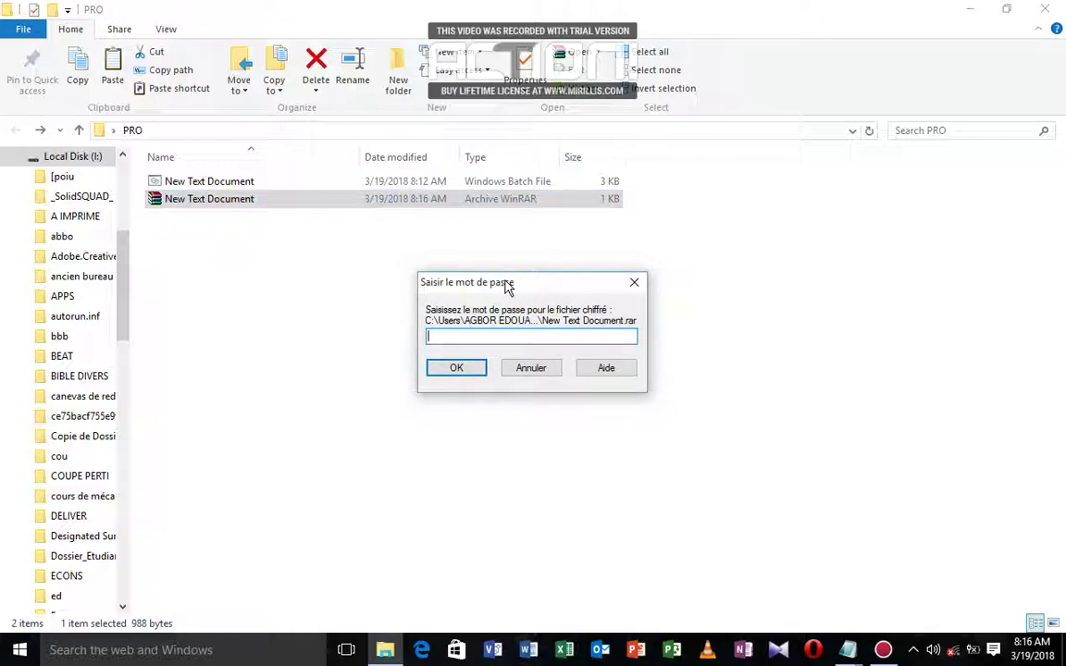
left_click_drag(507, 289, 486, 302)
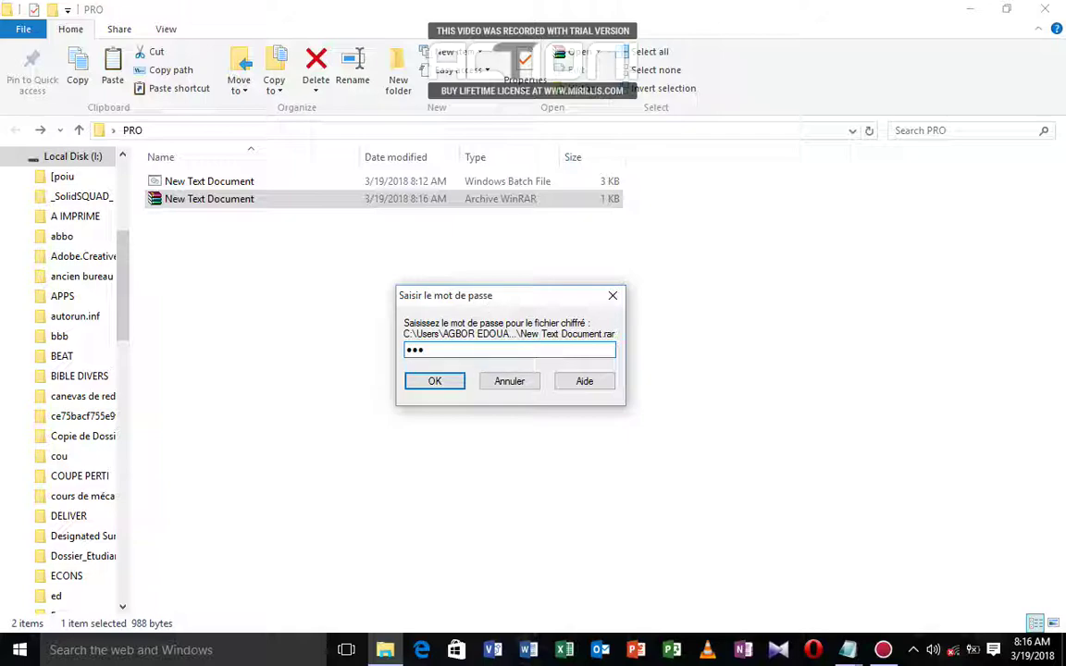
key("Return")
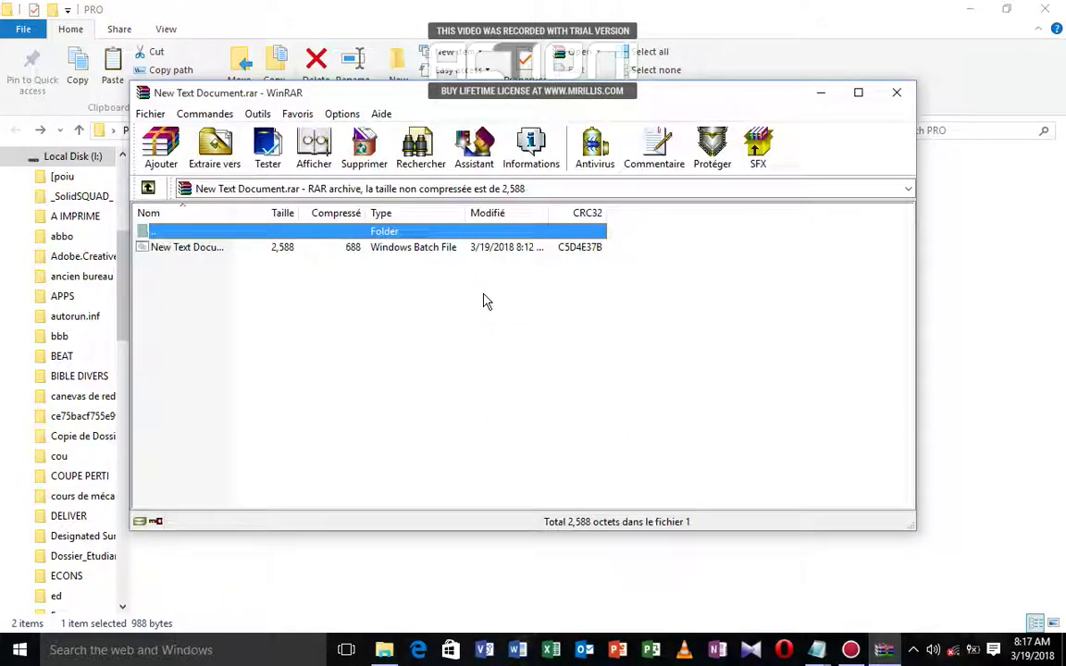
Step: Run the locker batch file from the archive and enter the locker password to unlock PROTECTED
double_click(192, 247)
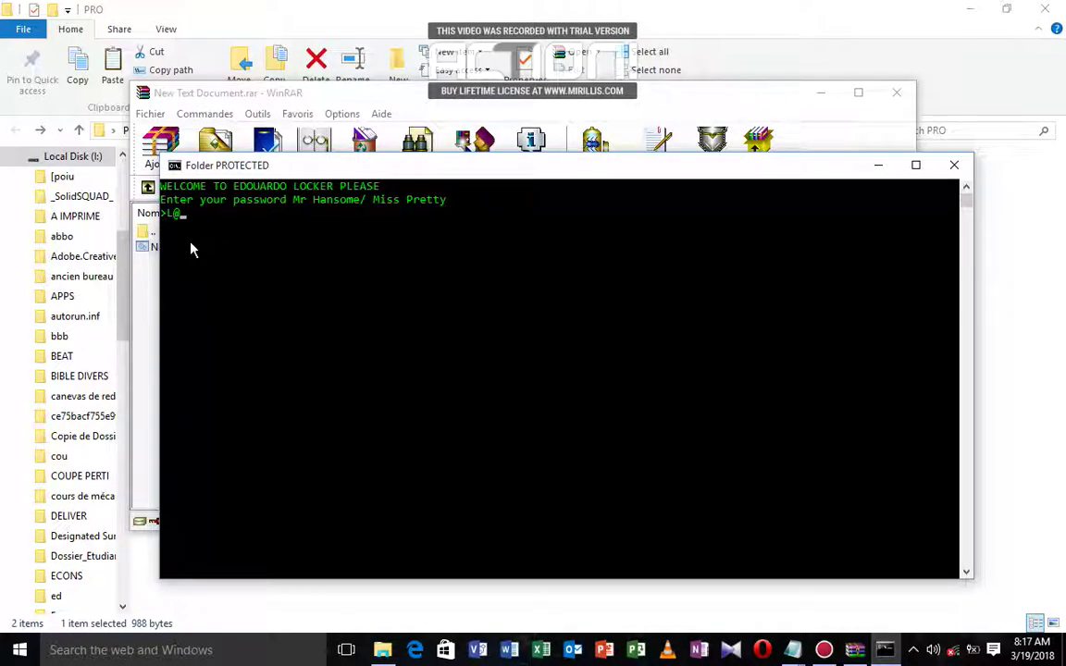
key("Return")
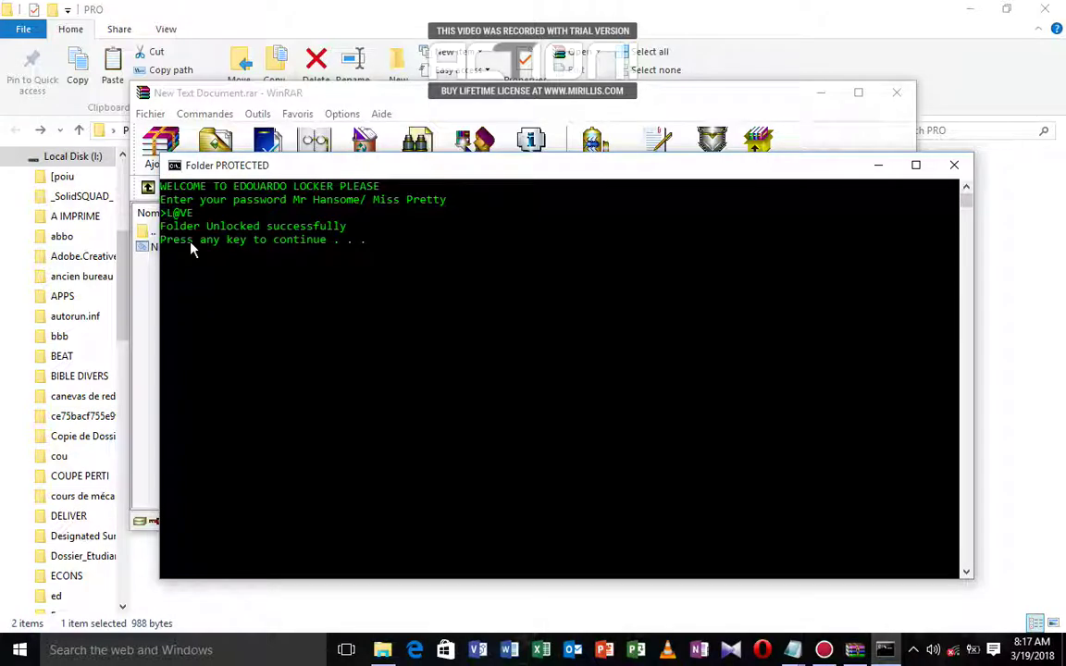
key("Return")
left_click_drag(190, 248, 159, 241)
Step: Go up to PRO, view the unlocked PROTECTED folder, close WinRAR, and rerun the locker batch file
double_click(160, 239)
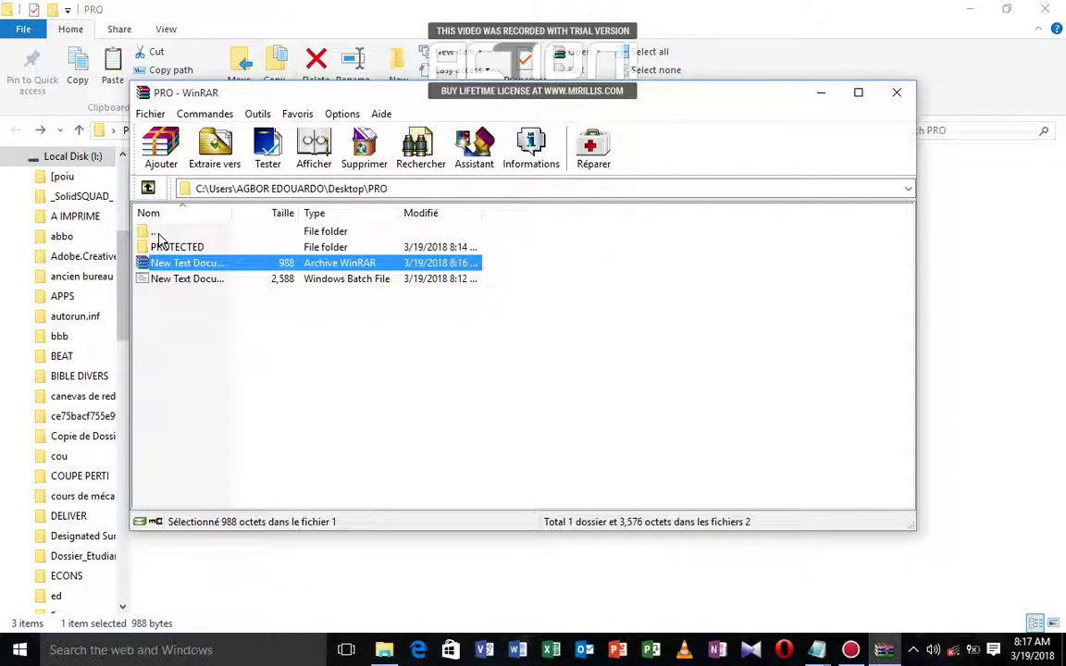
double_click(171, 248)
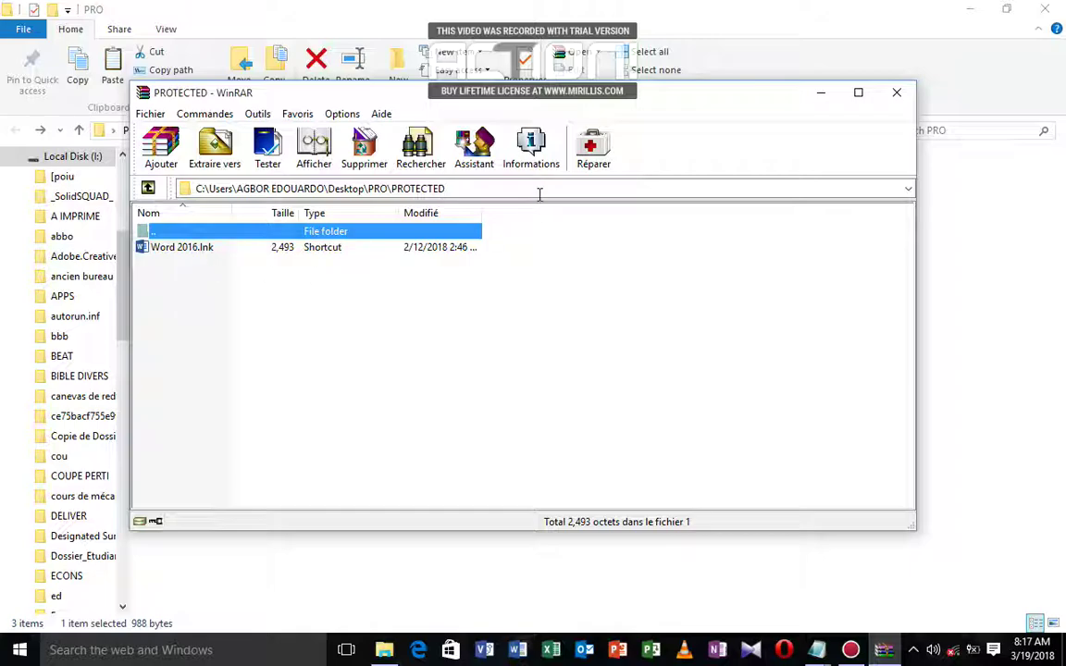
left_click(898, 94)
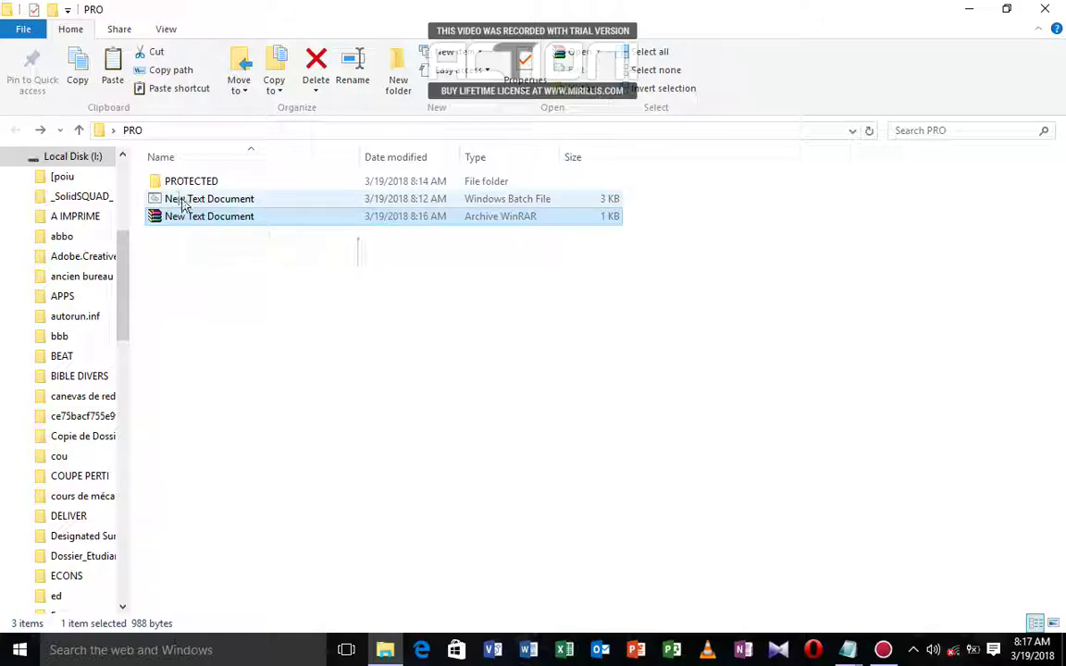
double_click(181, 199)
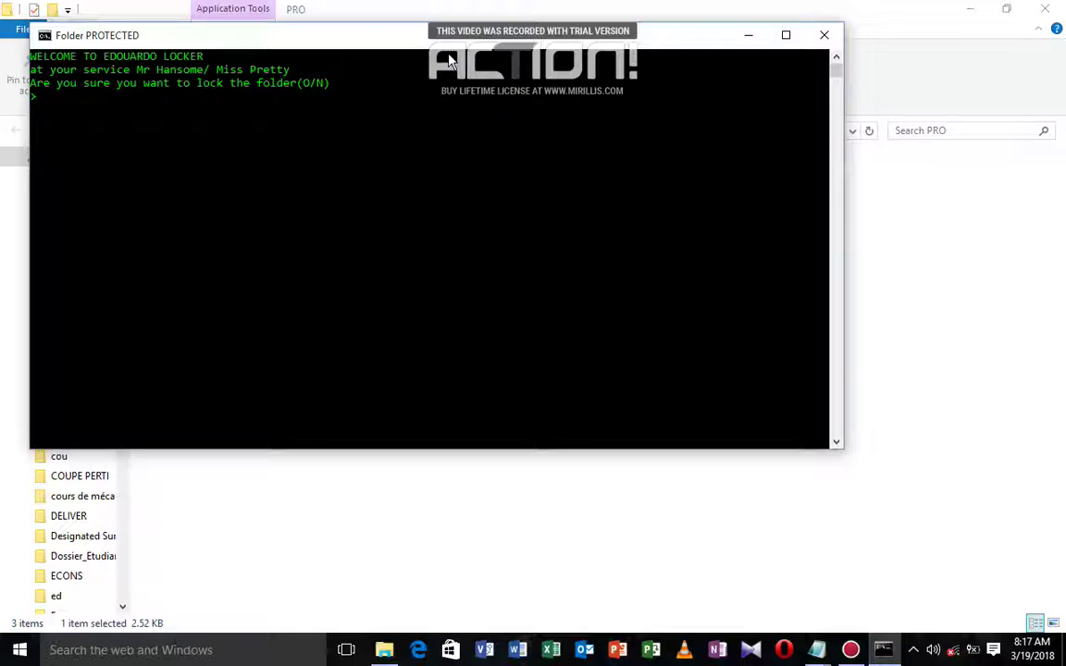
Step: Dismiss the locker's lock prompt unanswered and close the PRO folder window
left_click(825, 37)
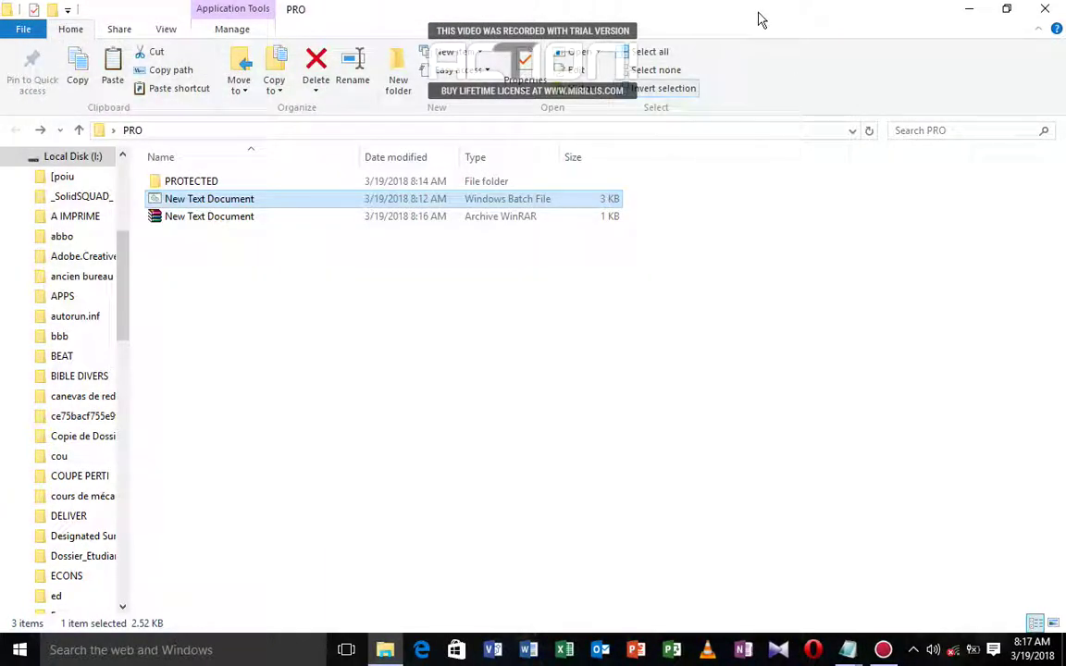
double_click(775, 9)
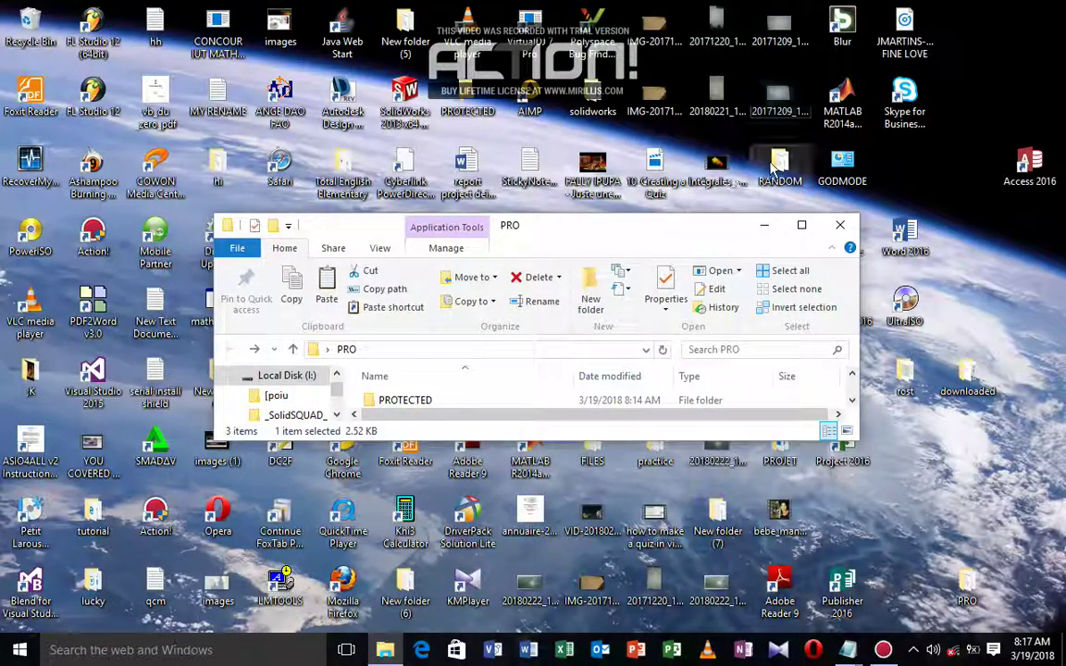
left_click(839, 227)
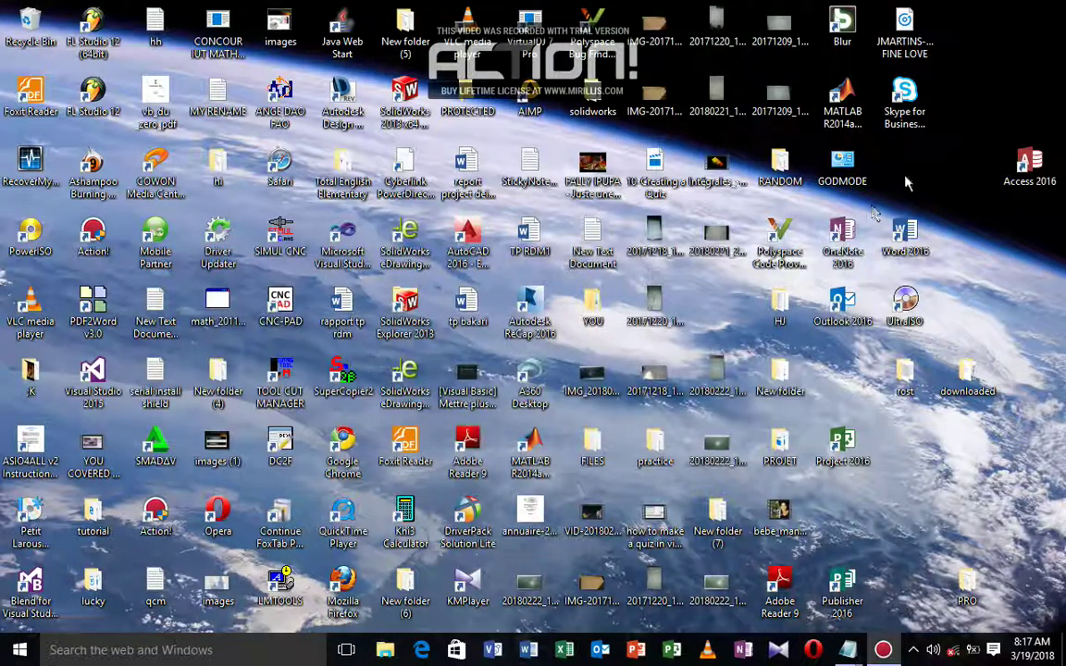